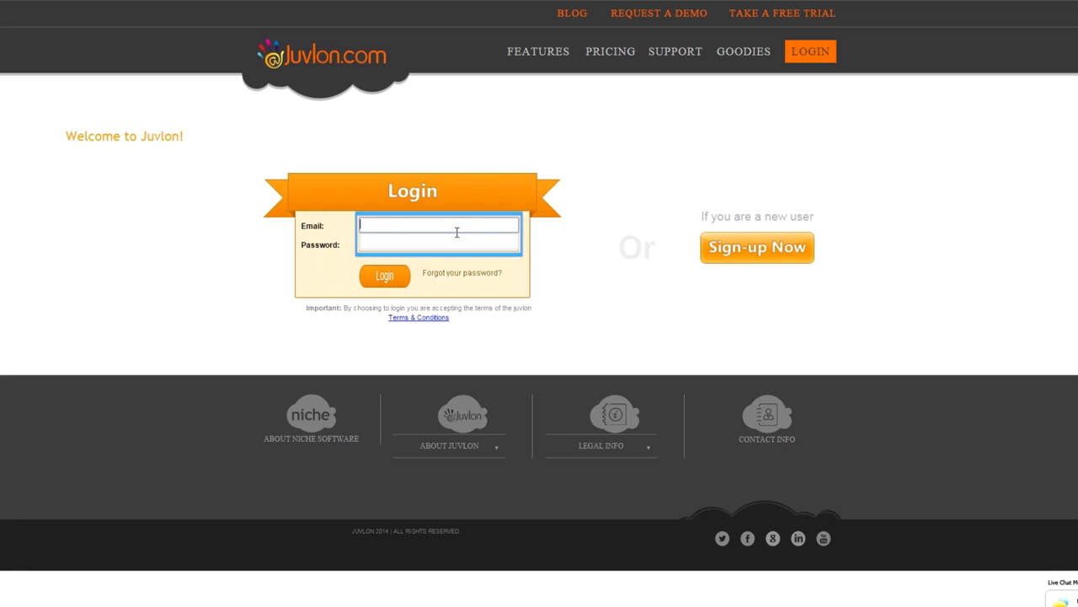
Sign in to the Juvlon marketing account with its login e-mail and password
type("marketing")
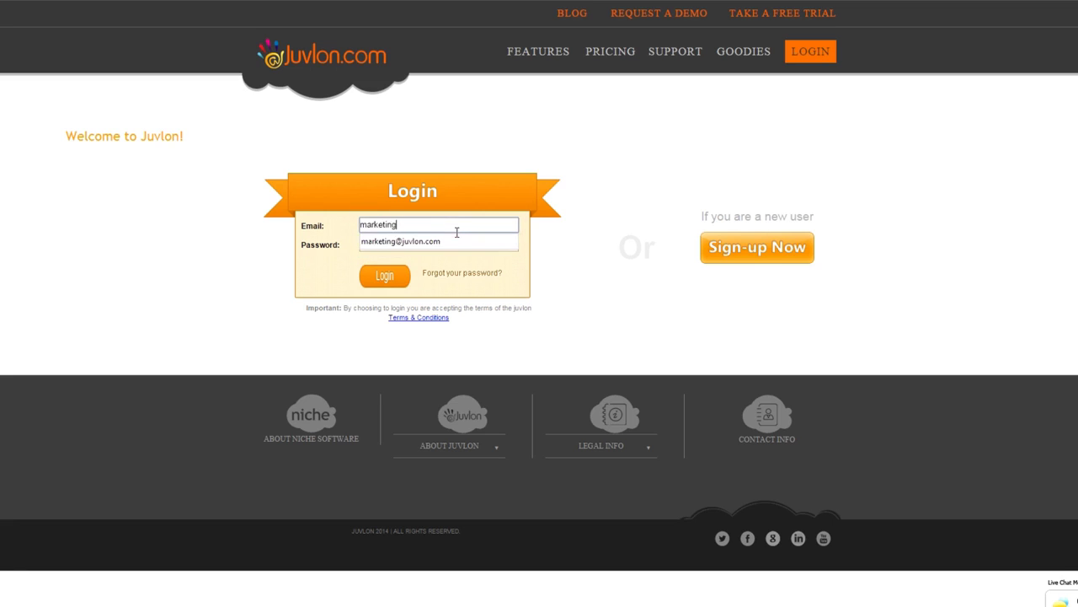
key("Down")
key("Return")
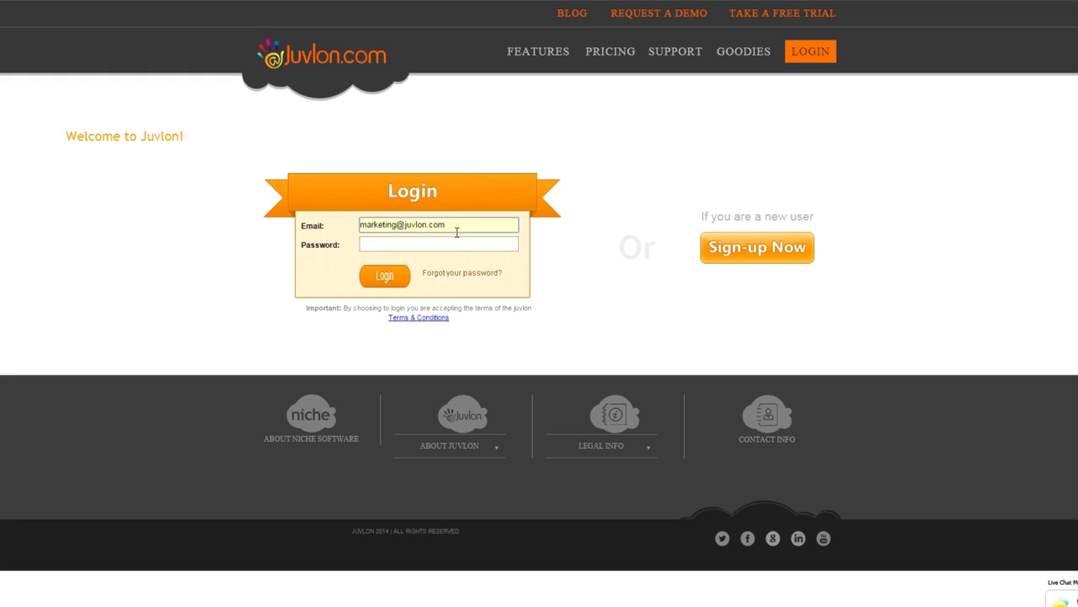
key("Tab")
type("•••")
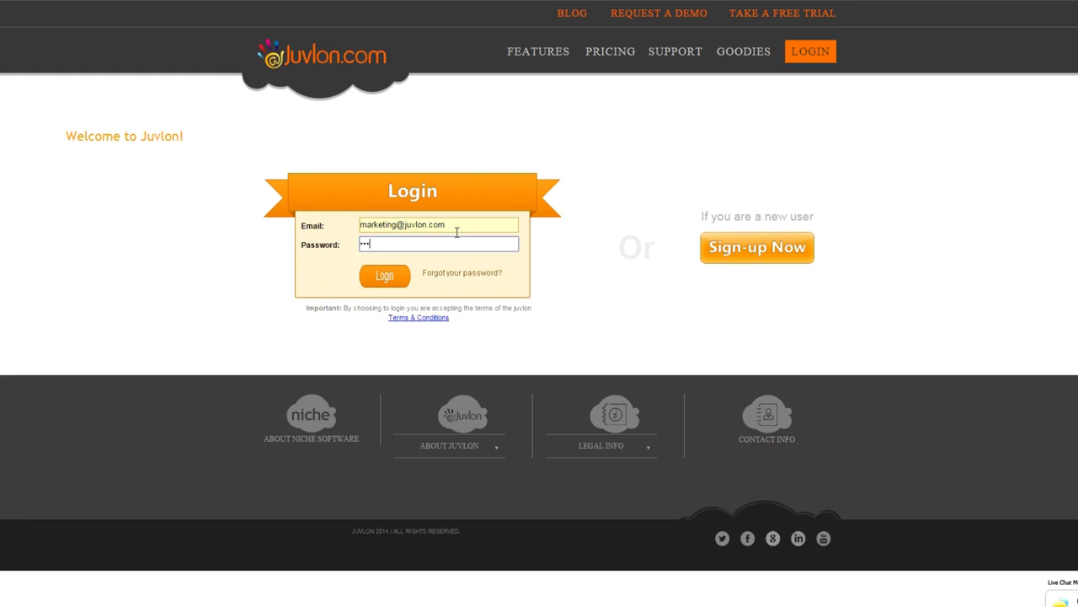
type("••••••")
left_click(399, 275)
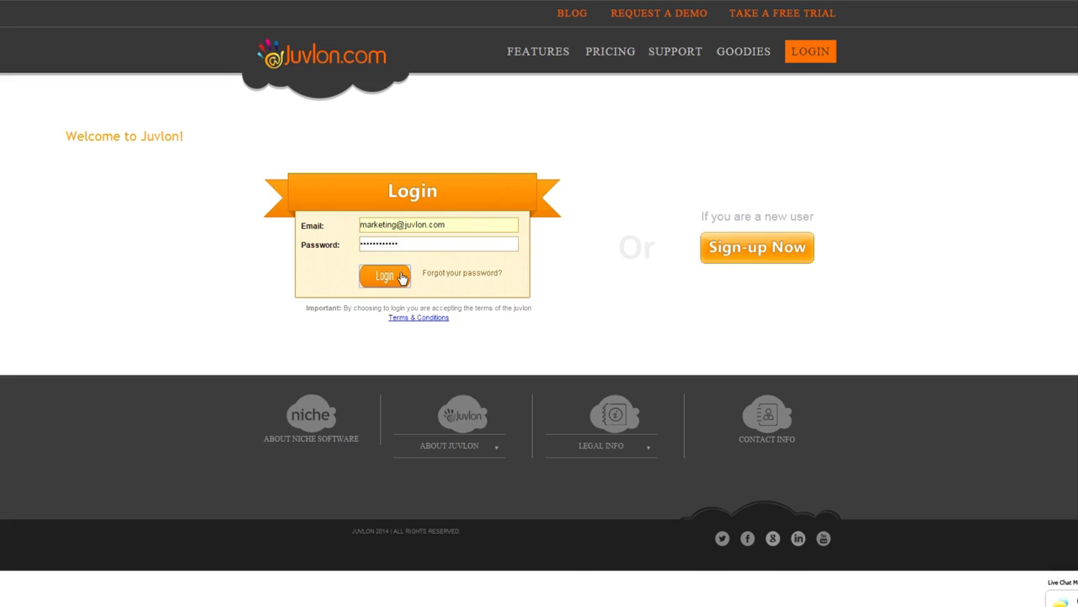
Create a new campaign named 'Newsletter' from the Campaigns menu
mouse_move(364, 65)
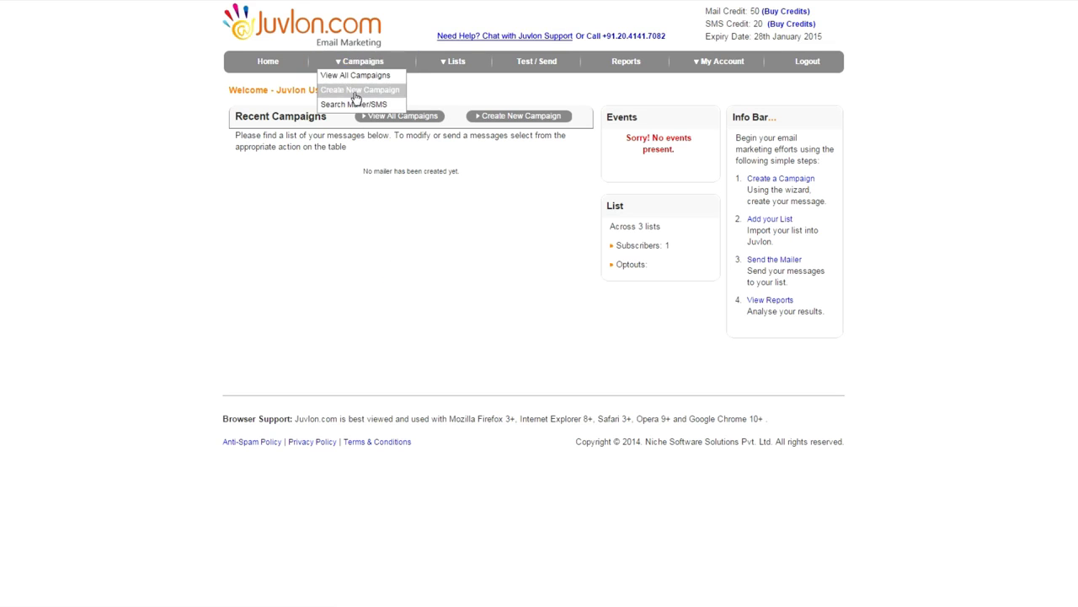
left_click(358, 90)
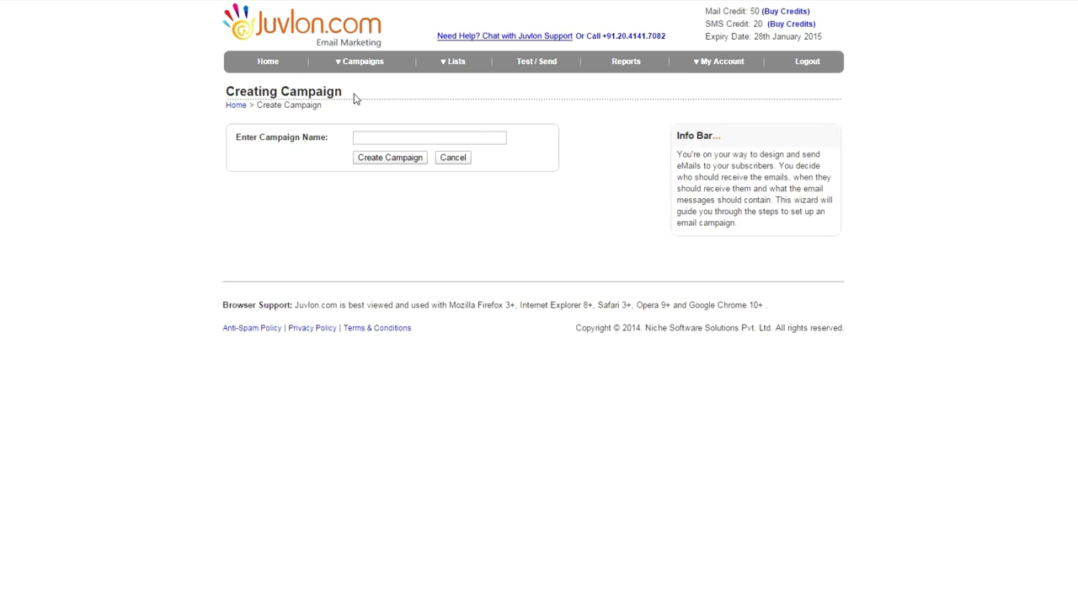
left_click(362, 138)
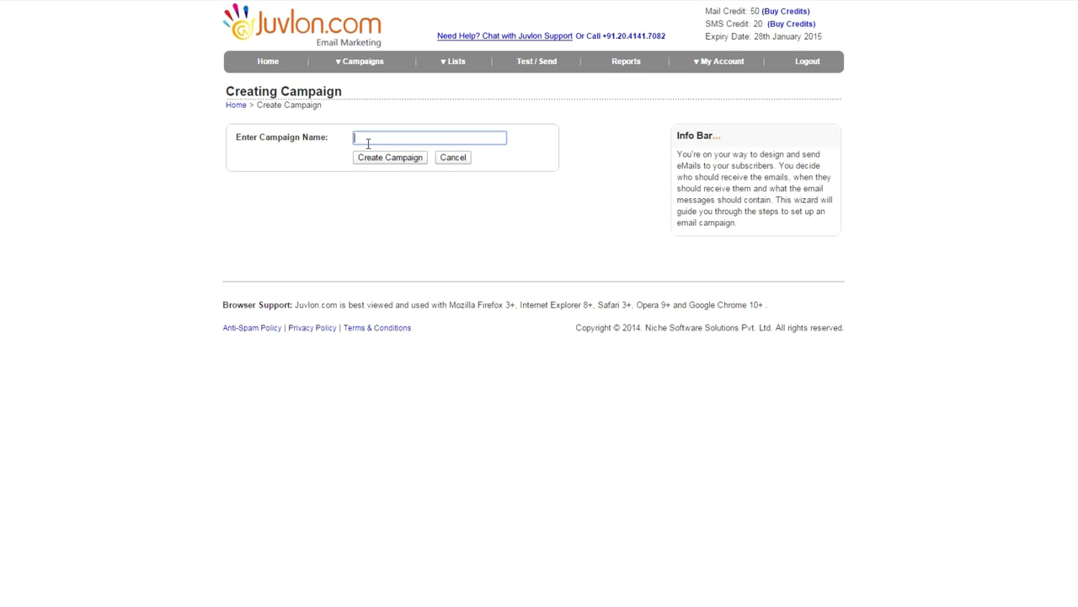
type("newsletter")
left_click_drag(358, 138, 347, 133)
type("N")
left_click(368, 158)
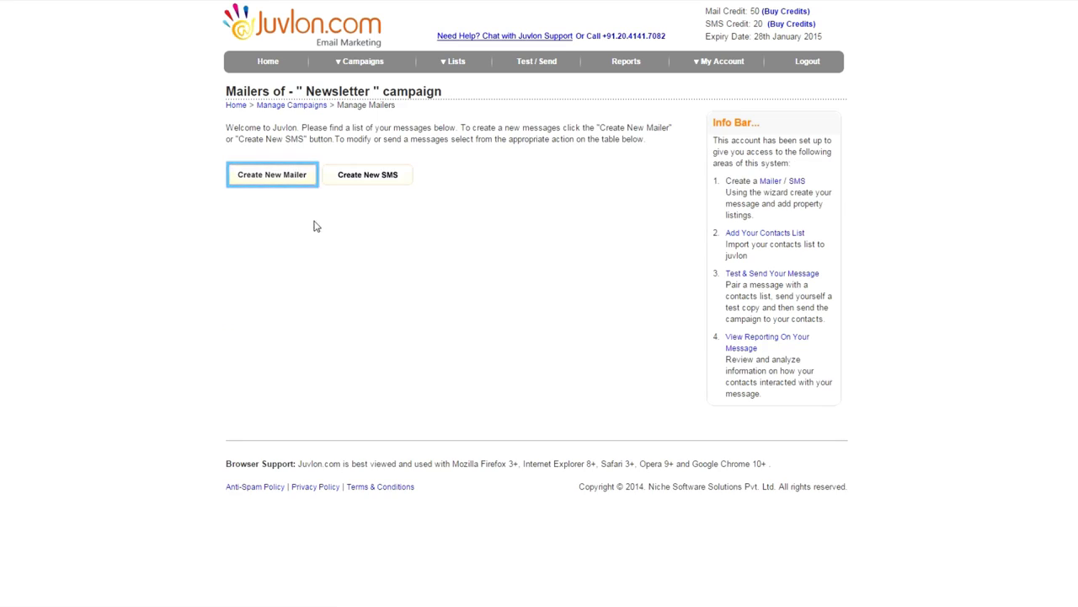
Start a new mailer with the subject 'Webinar Tomorrow - Dec 23'
left_click(275, 179)
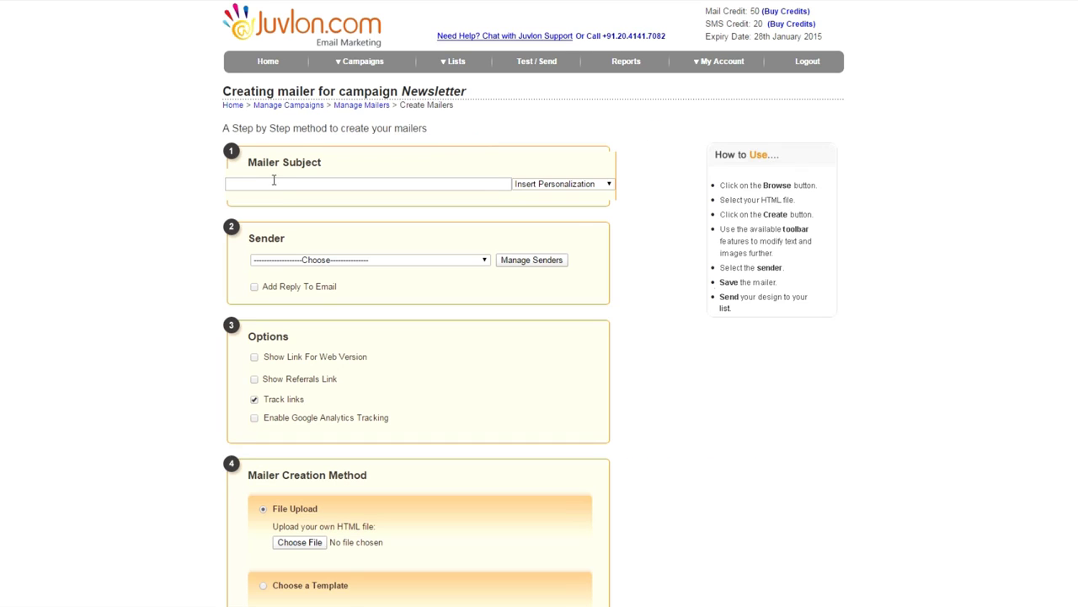
left_click(268, 181)
type("Web")
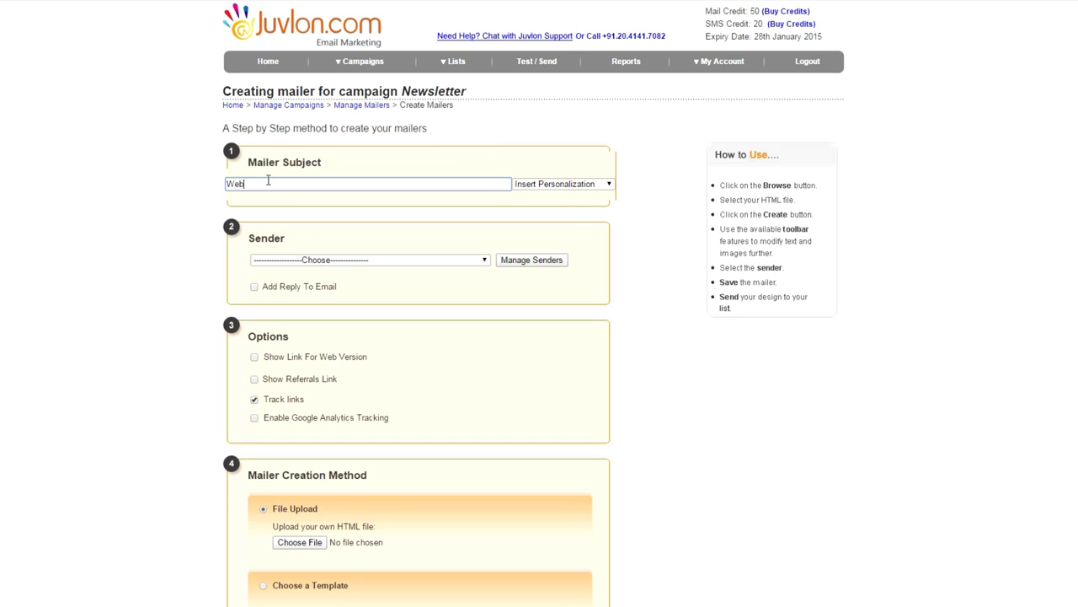
type("inar Temorrow - Dec 23")
Prefix the subject with a First Name personalization defaulting to 'Dear Friend'
double_click(227, 184)
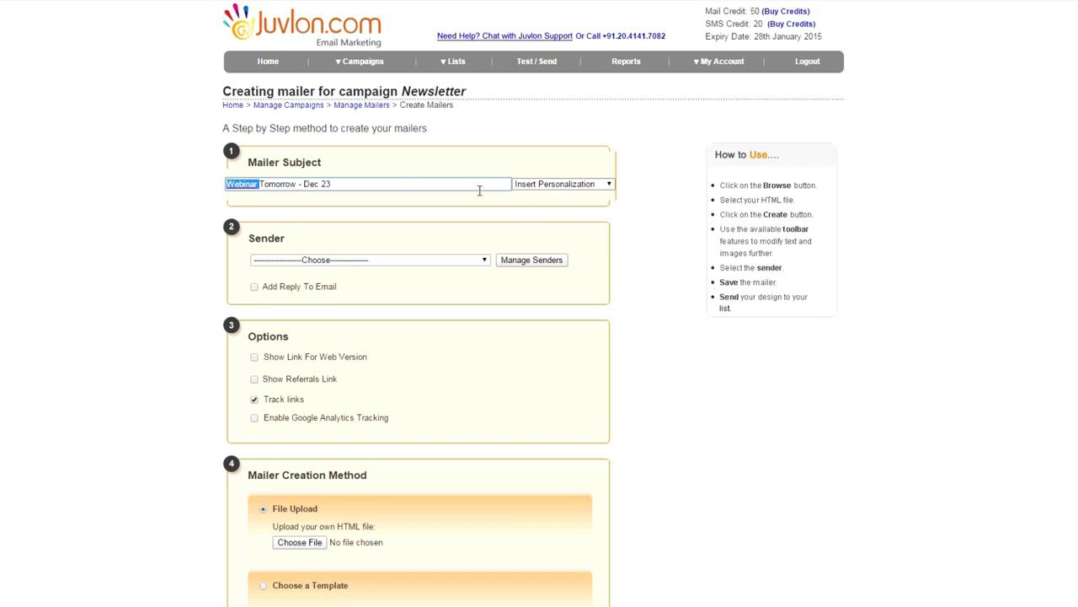
left_click(334, 196)
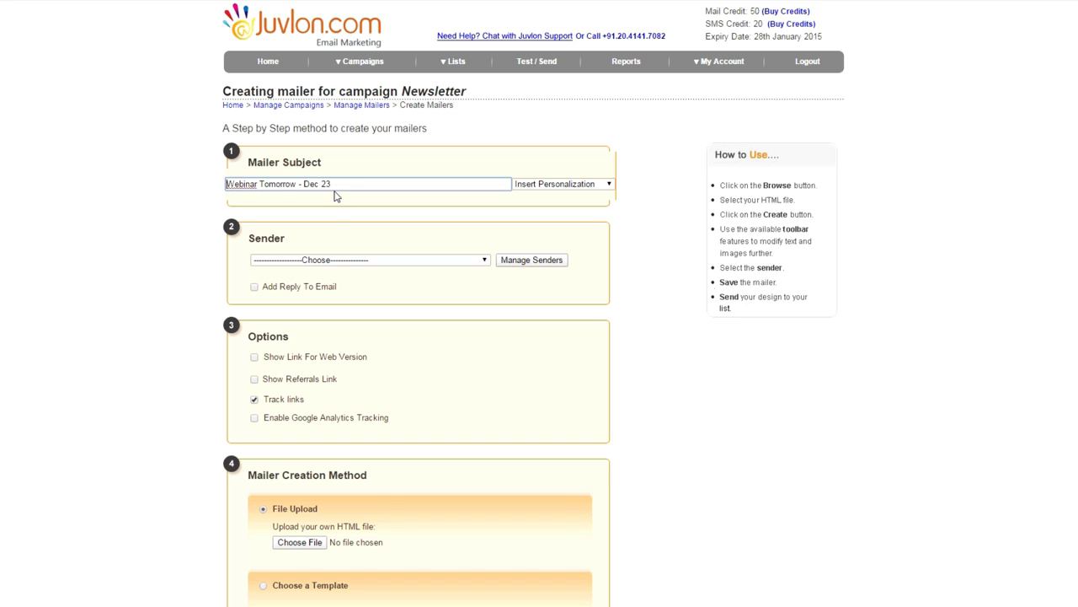
left_click(573, 186)
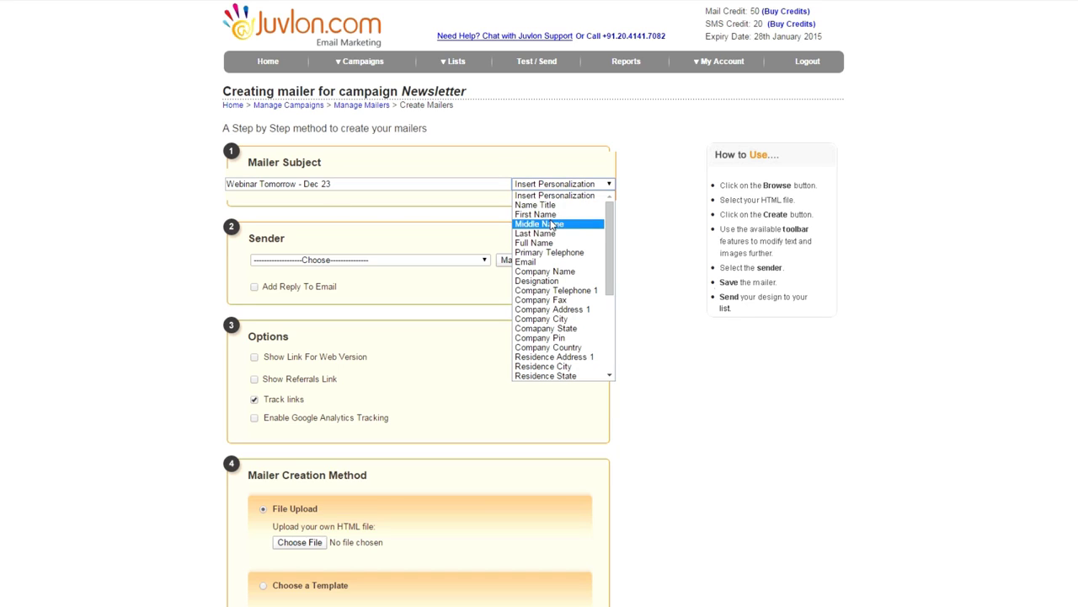
left_click(554, 215)
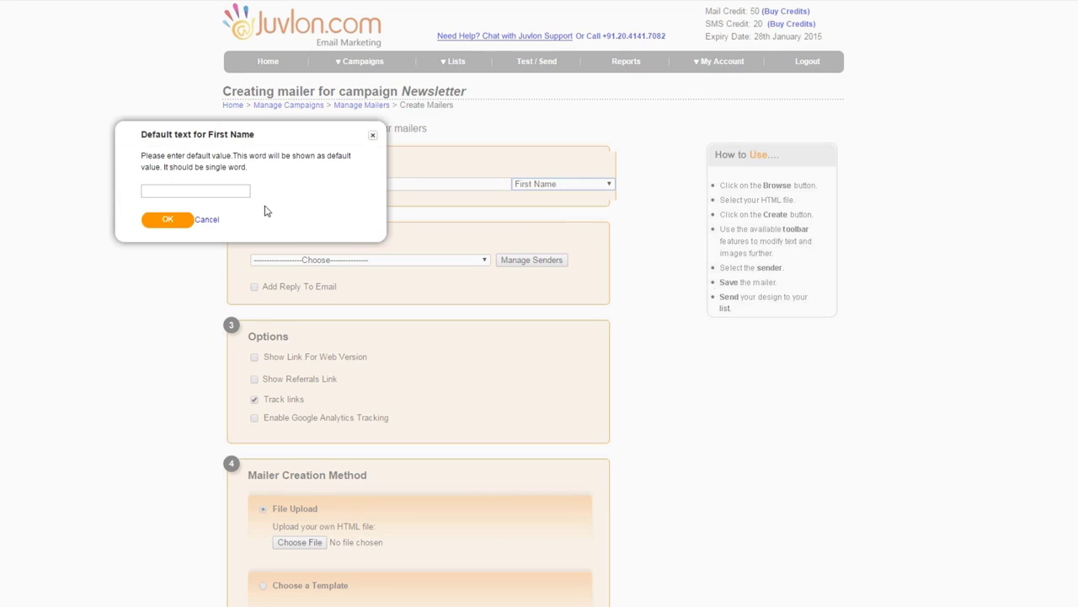
left_click(241, 196)
type("Frie")
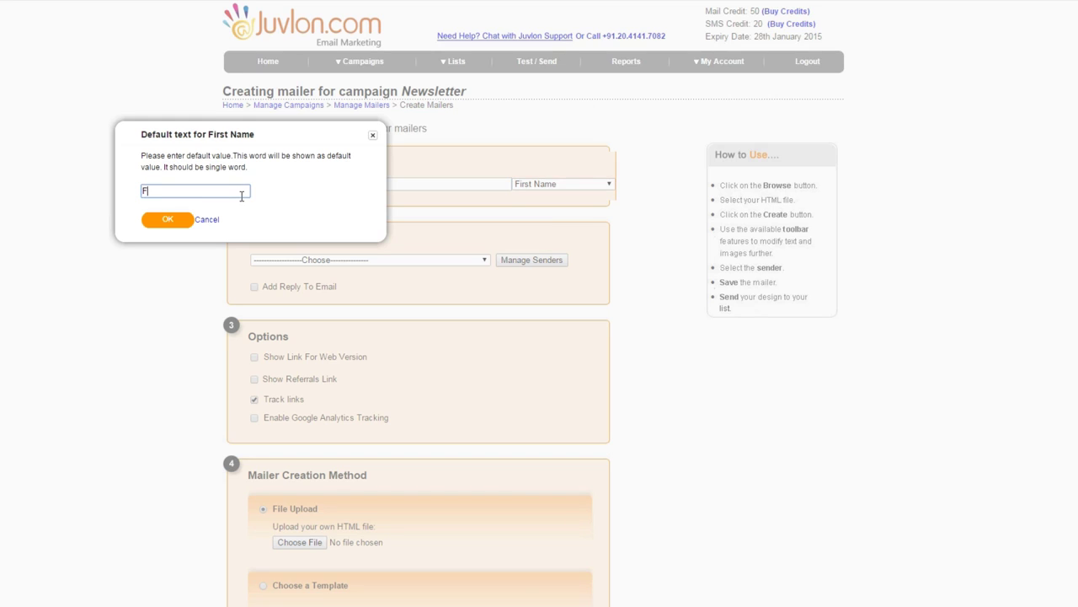
key("BackSpace")
key("BackSpace")
key("BackSpace")
type("Dear Friend")
left_click(168, 220)
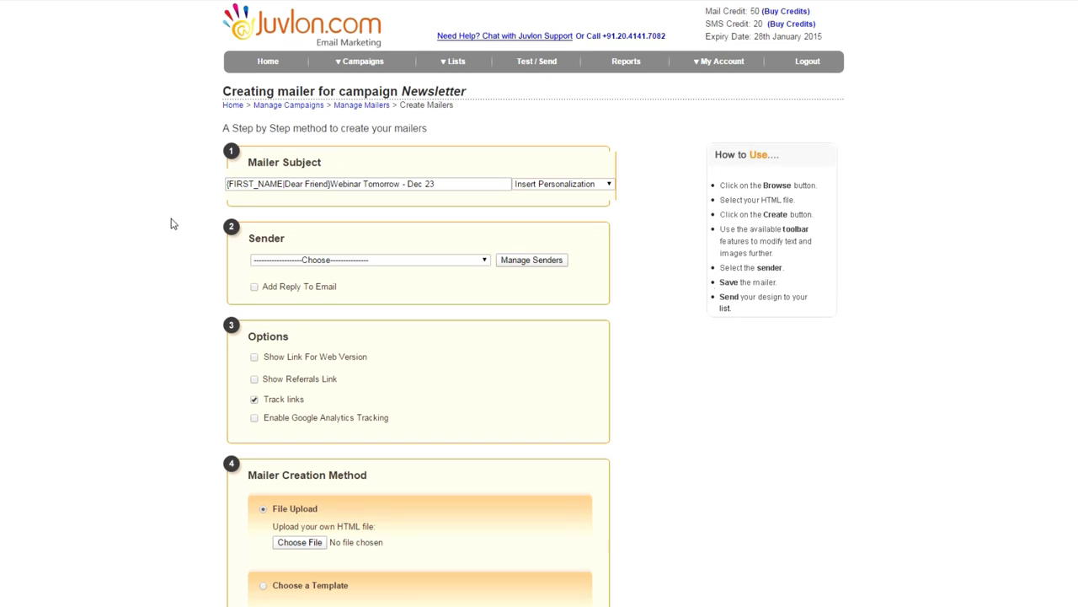
Add a comma after the First Name greeting and begin creating a new sender
type(",")
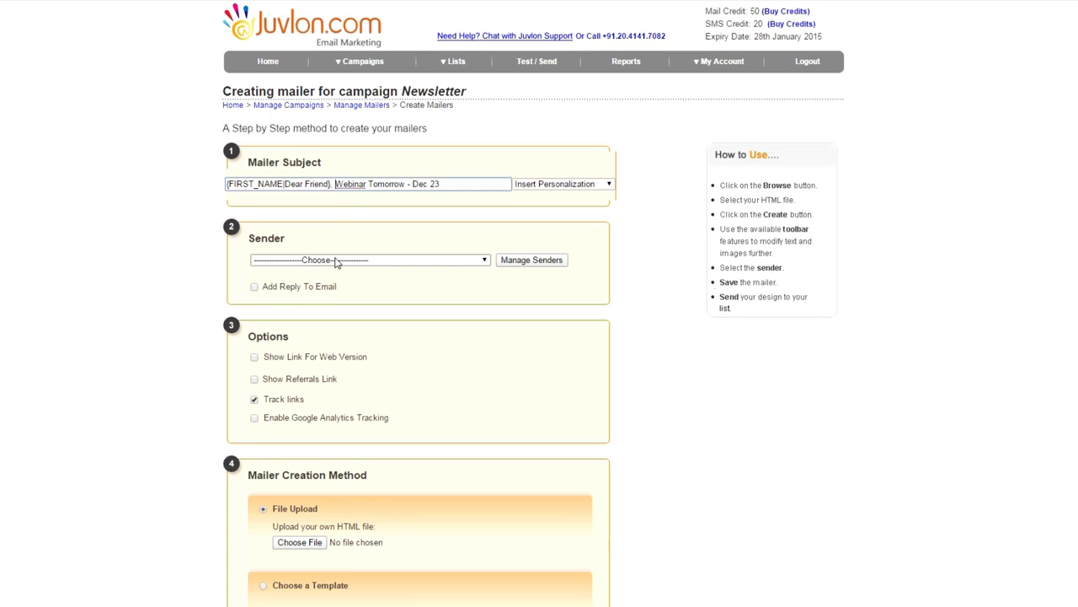
left_click(335, 259)
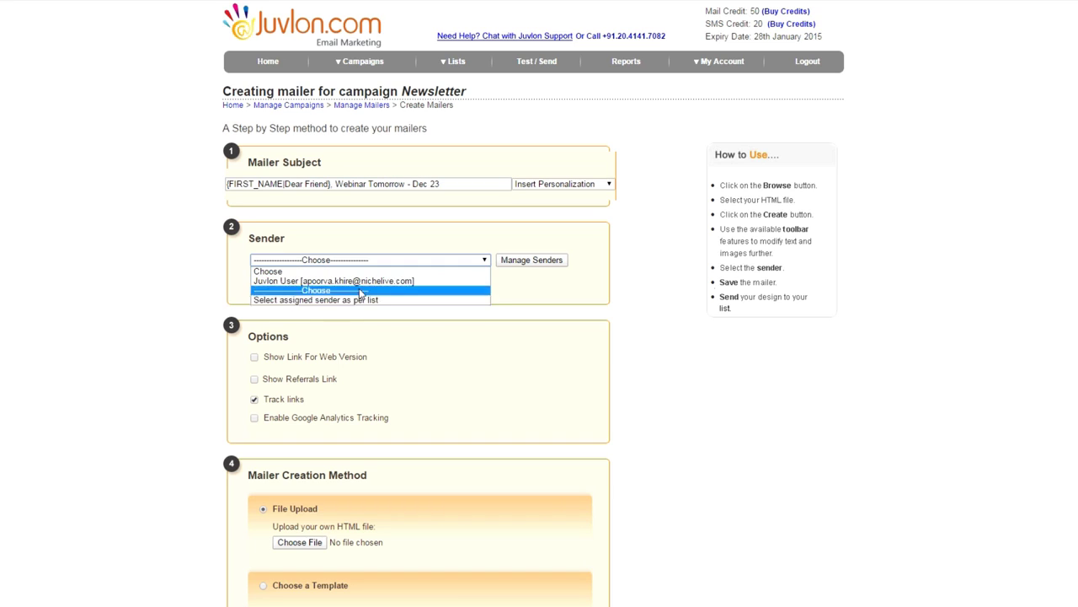
left_click(520, 261)
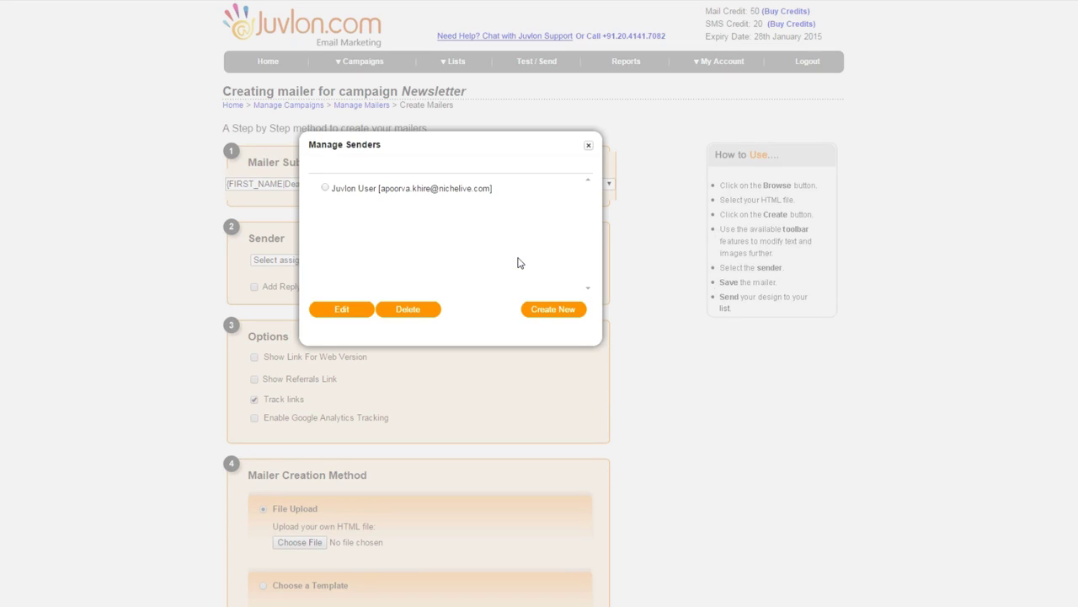
left_click(544, 310)
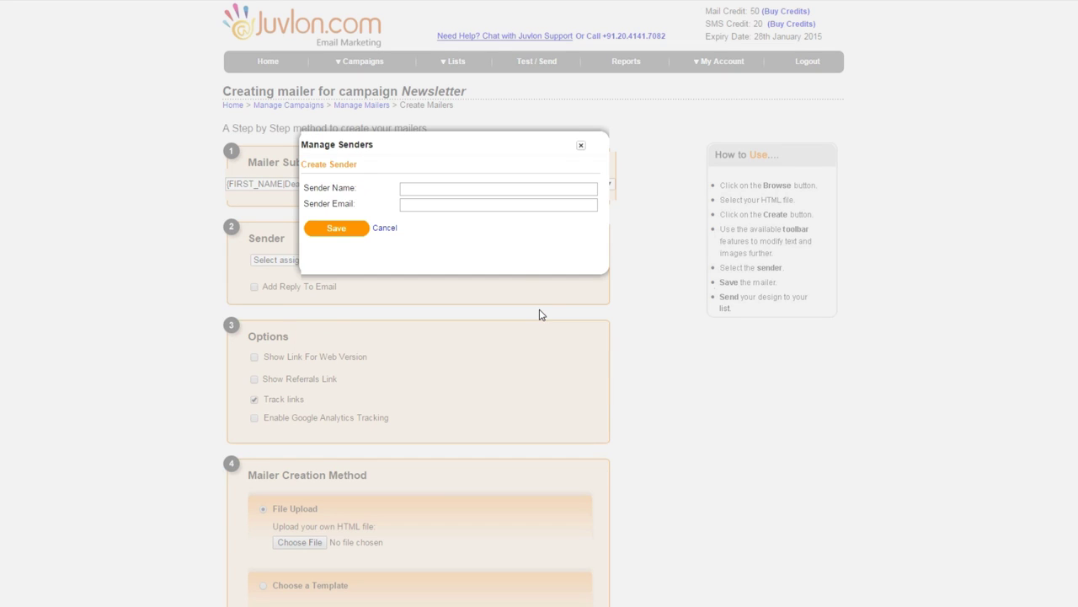
Save a new sender named Marketing with the marketing e-mail address
left_click(461, 191)
type("Marketing")
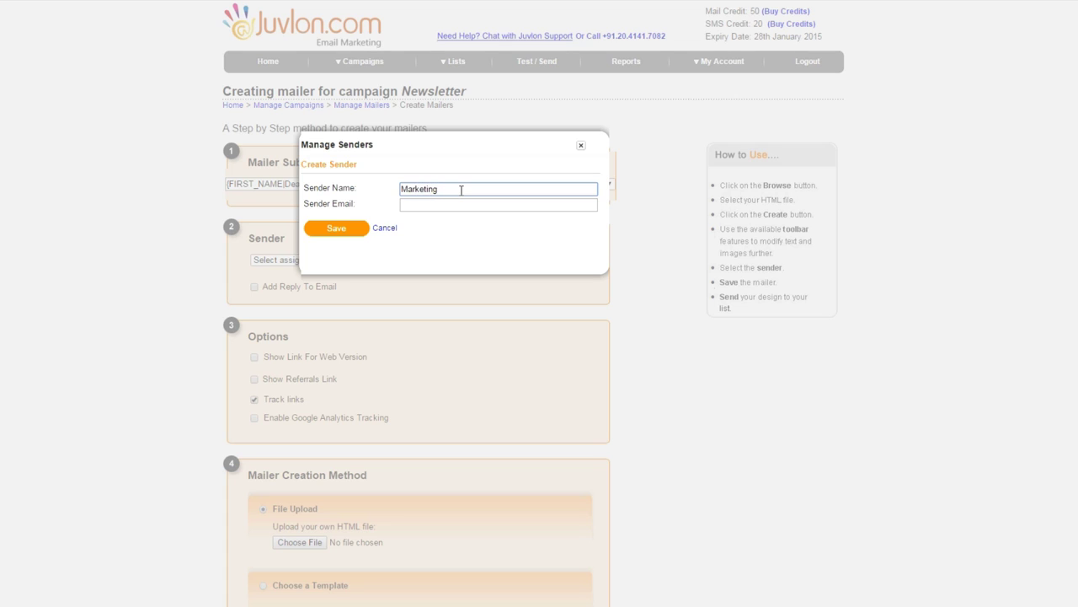
key("Tab")
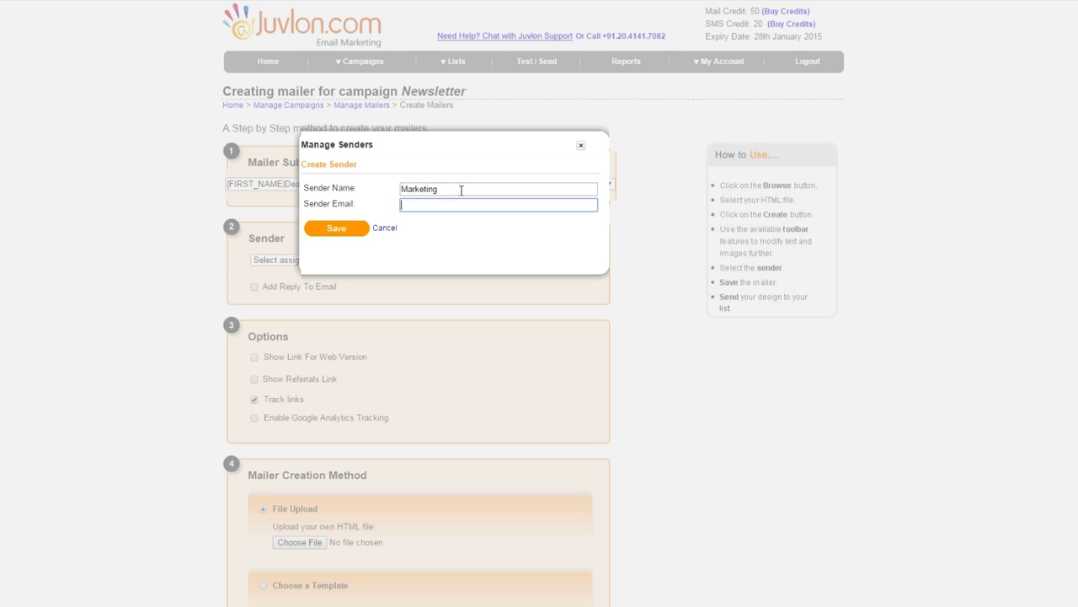
left_click(359, 235)
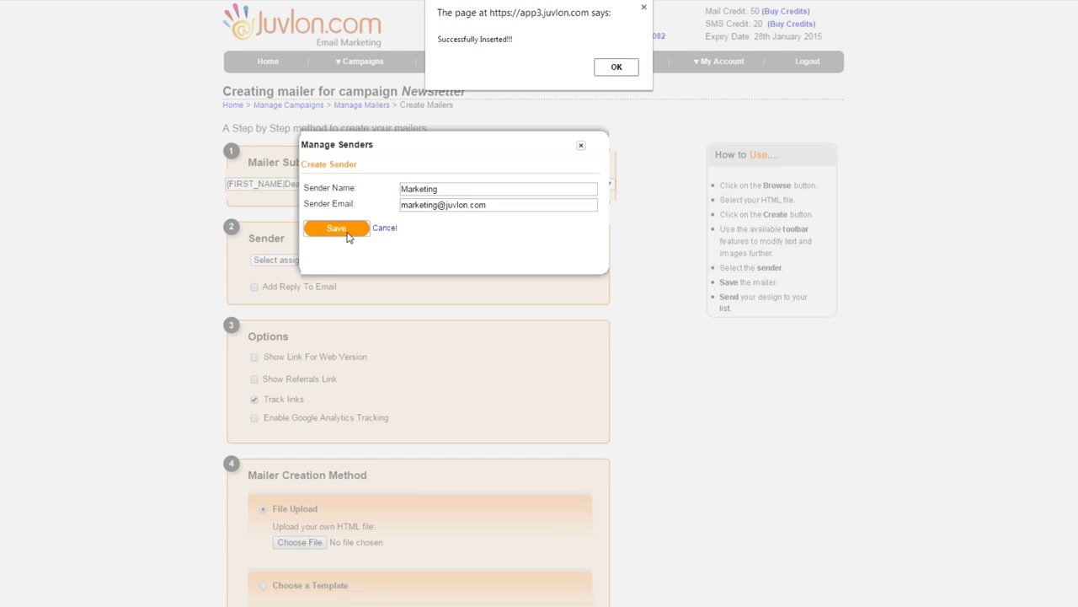
left_click(619, 70)
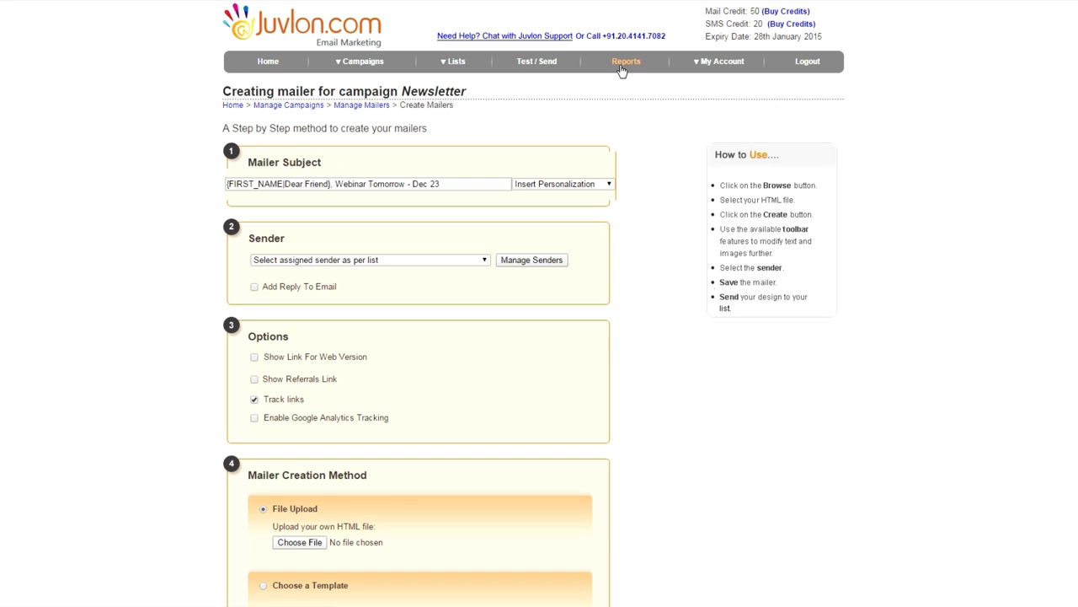
key("alt+Tab")
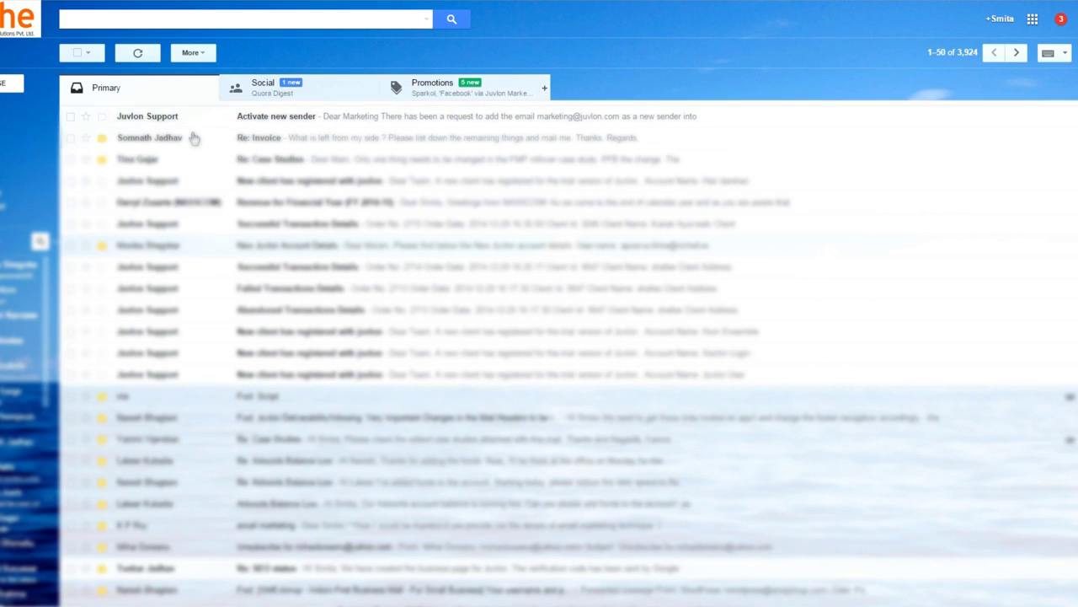
Activate the Marketing sender through the confirmation link in the Gmail activation e-mail
left_click(305, 123)
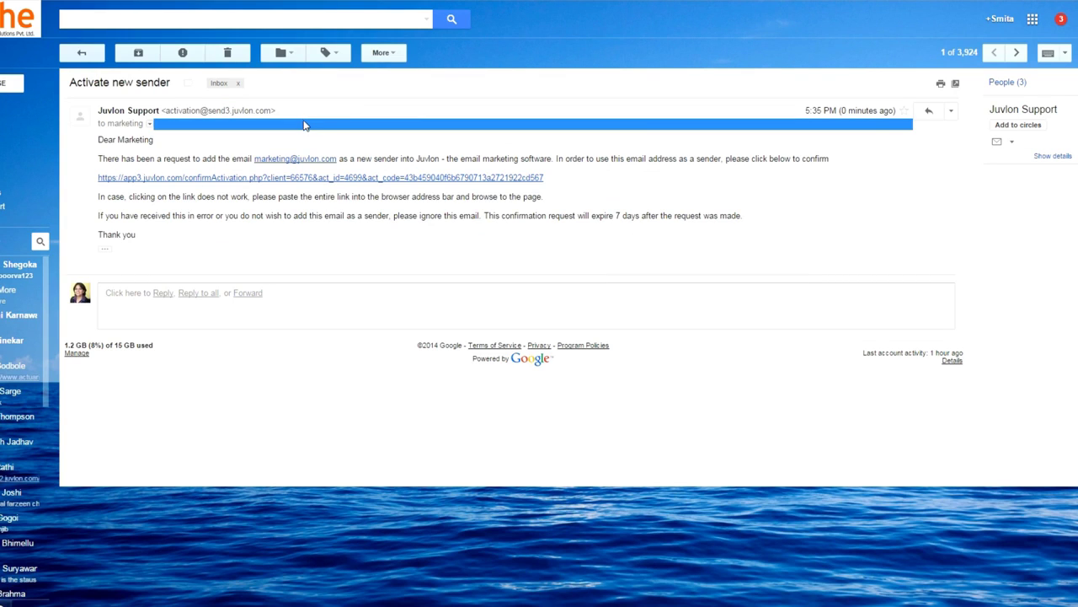
left_click(310, 178)
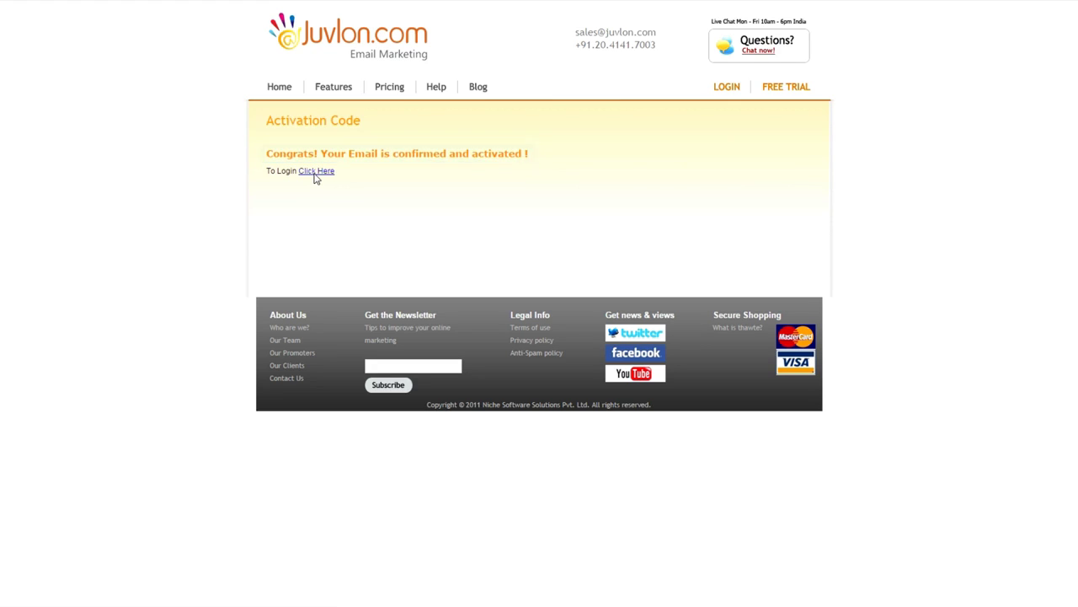
left_click(316, 172)
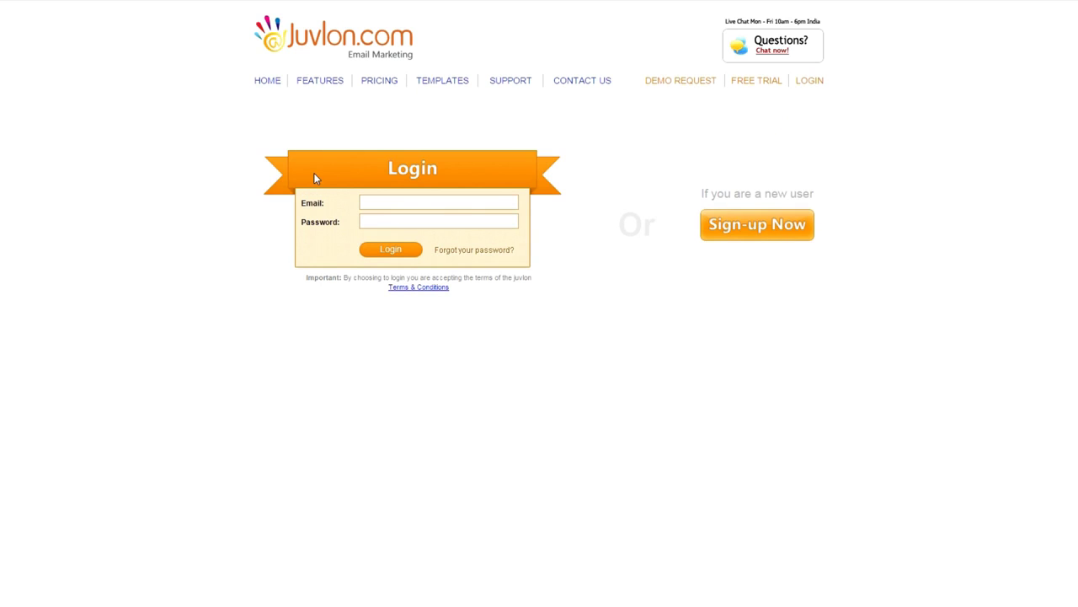
key("alt+Tab")
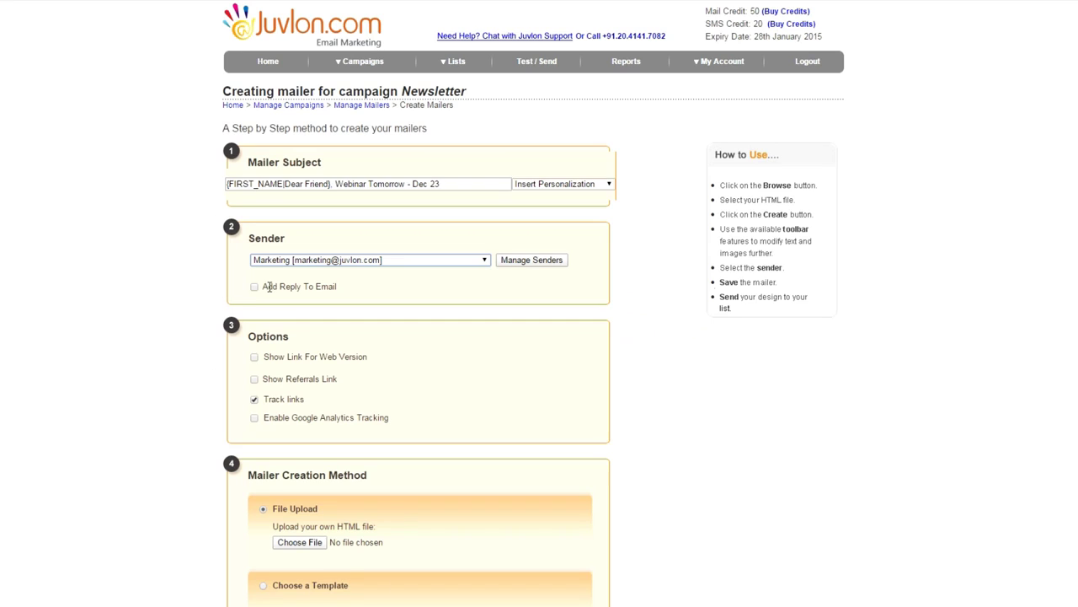
Enable a referrals link in the mailer reading 'Refer this to your friend'
left_click(254, 287)
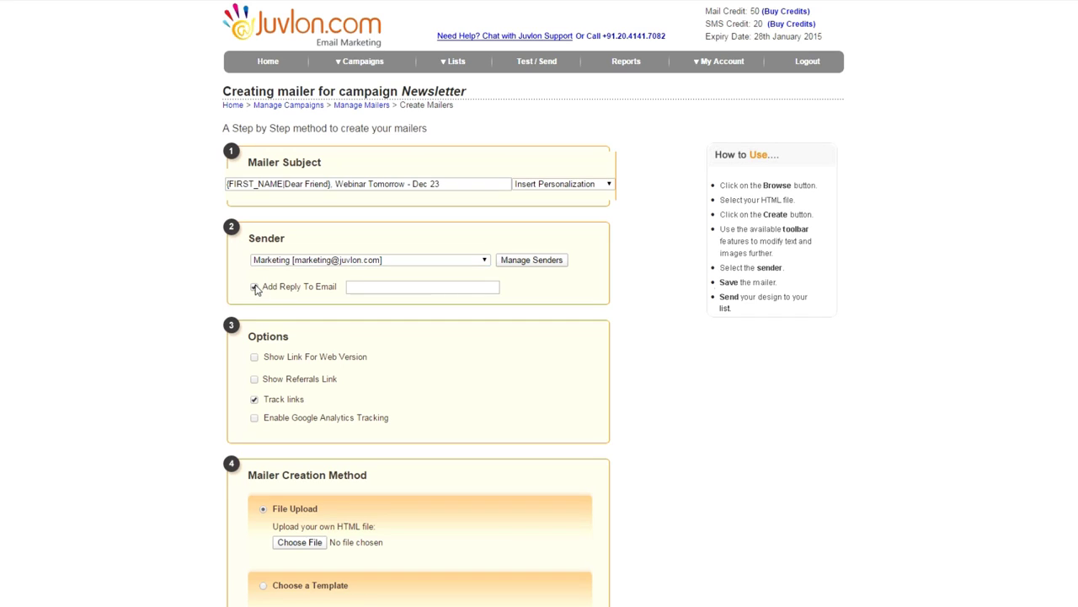
left_click(254, 288)
scroll(210, 297, "down", 1)
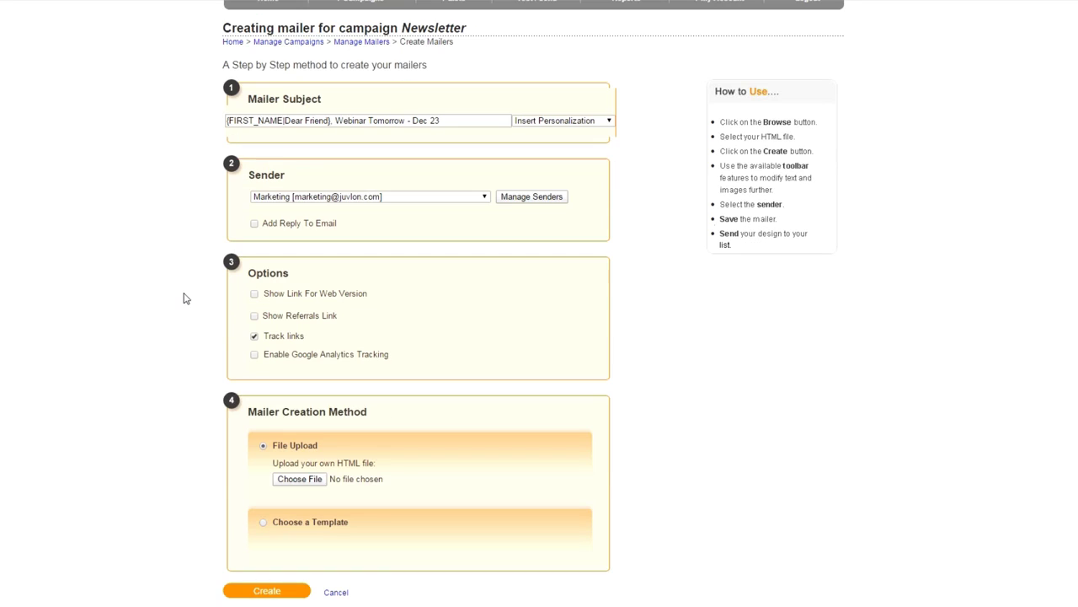
scroll(185, 298, "down", 1)
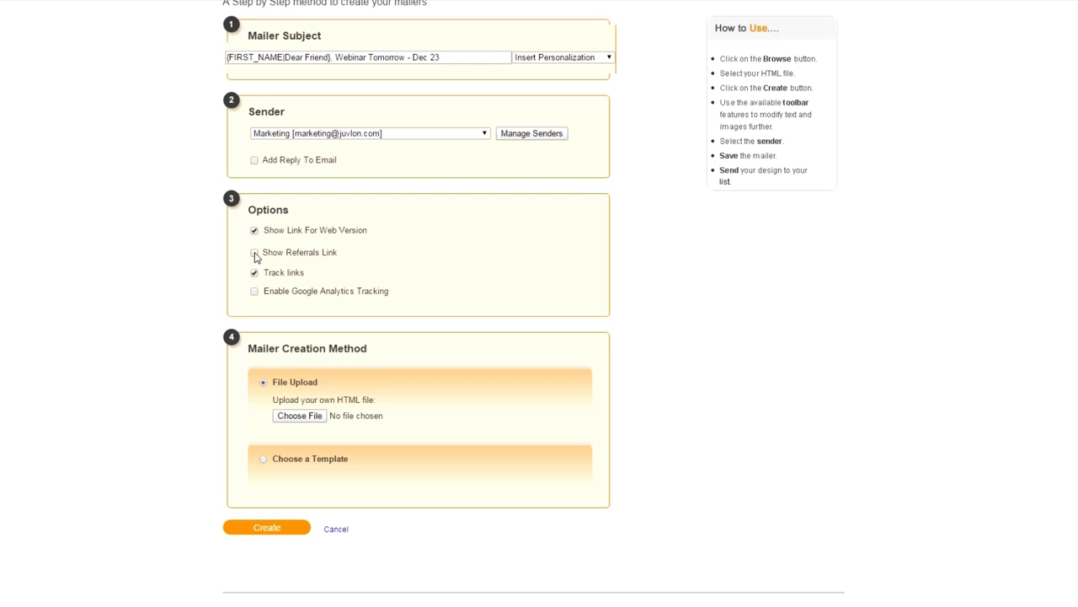
left_click(255, 252)
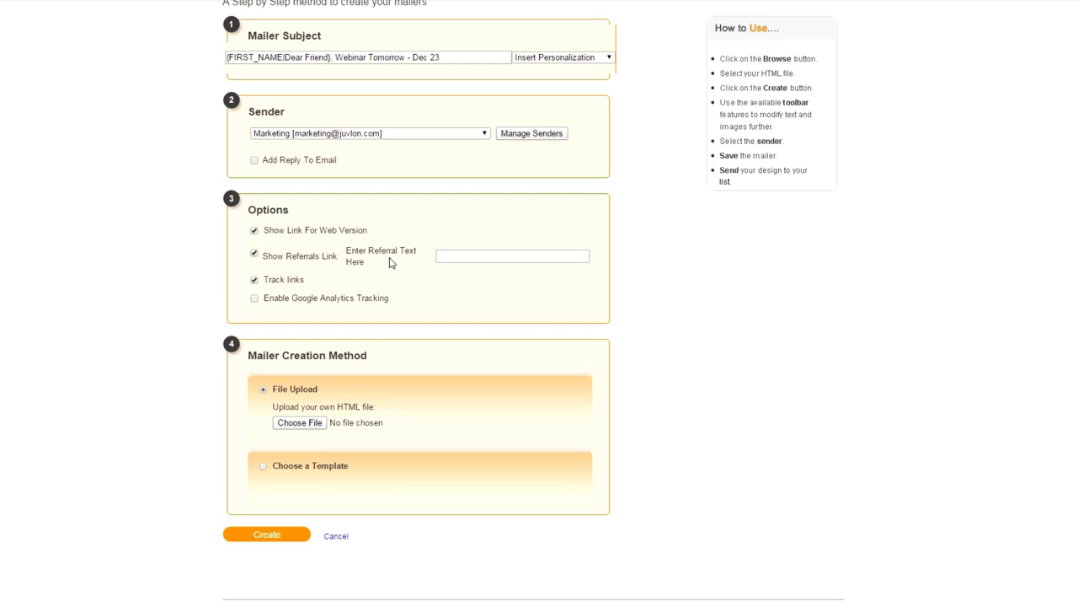
left_click(448, 254)
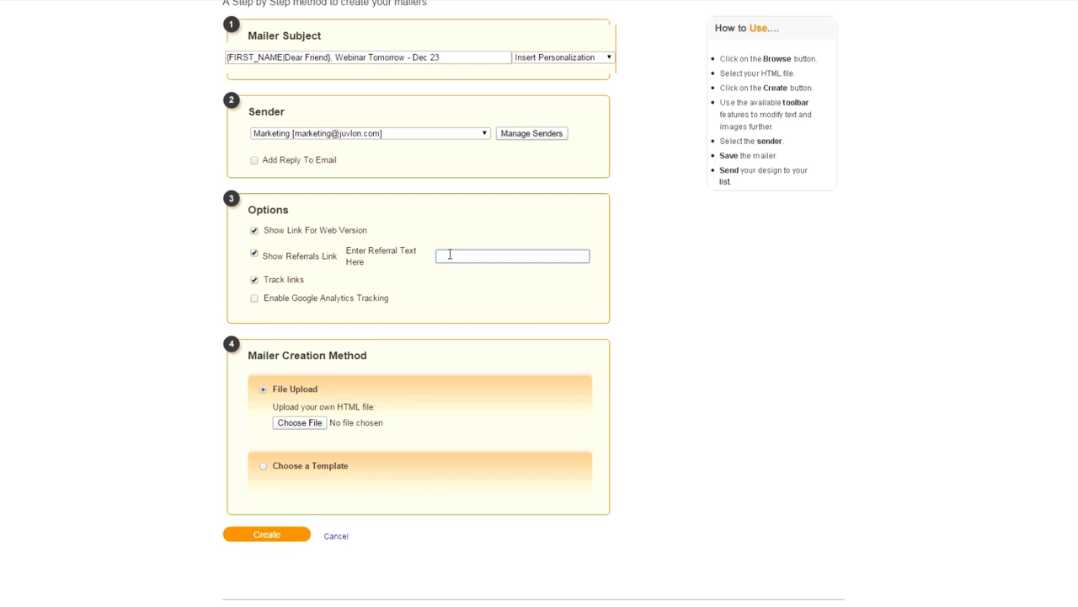
type("Refer this to your friend")
Turn on Google Analytics tracking for the mailer
left_click(254, 299)
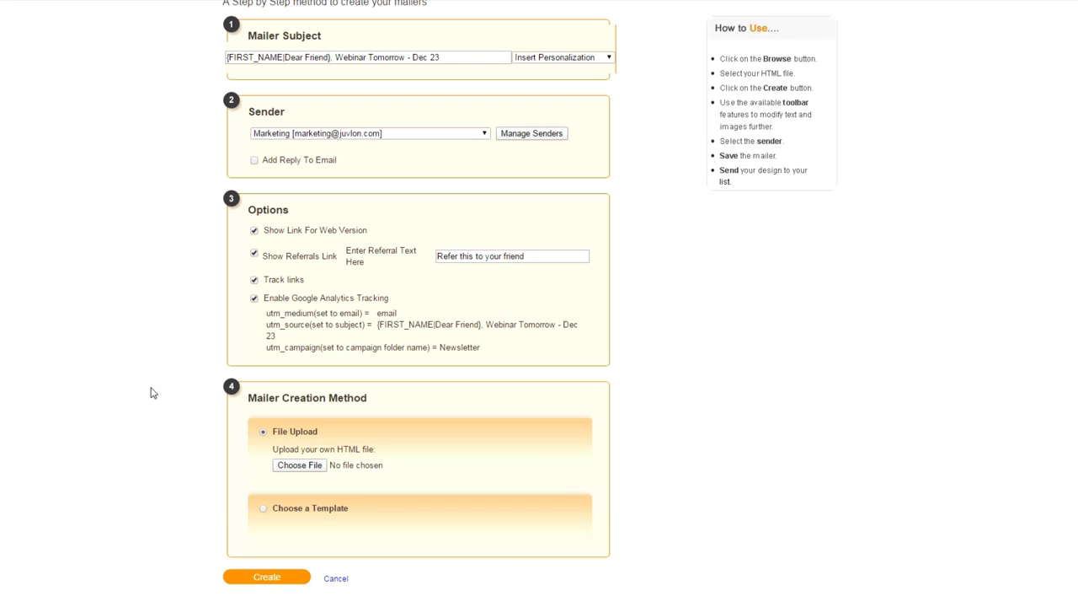
scroll(152, 392, "down", 1)
scroll(152, 393, "up", 1)
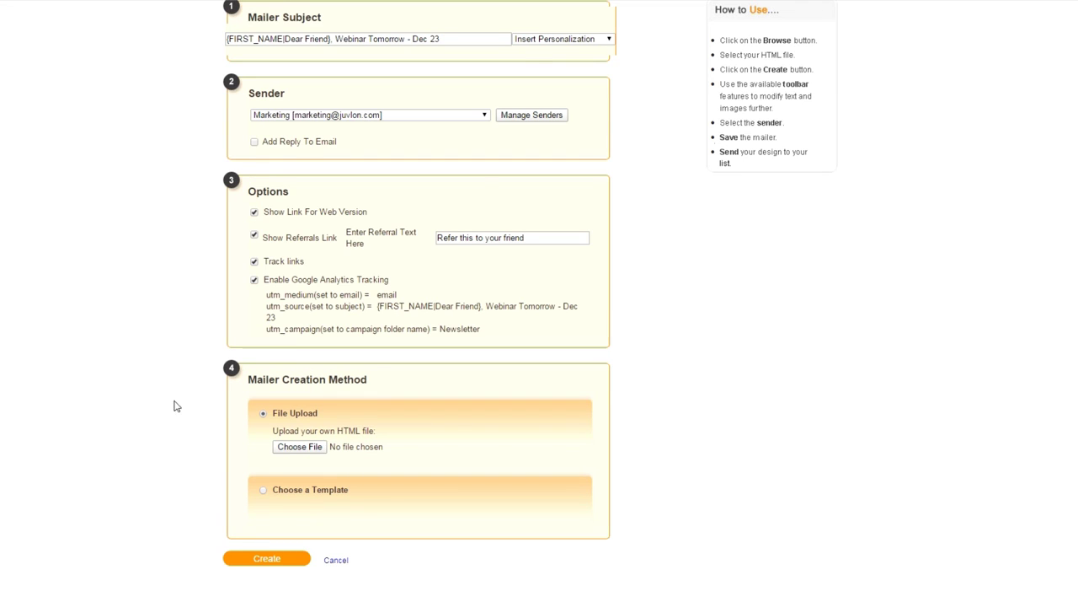
scroll(311, 451, "down", 1)
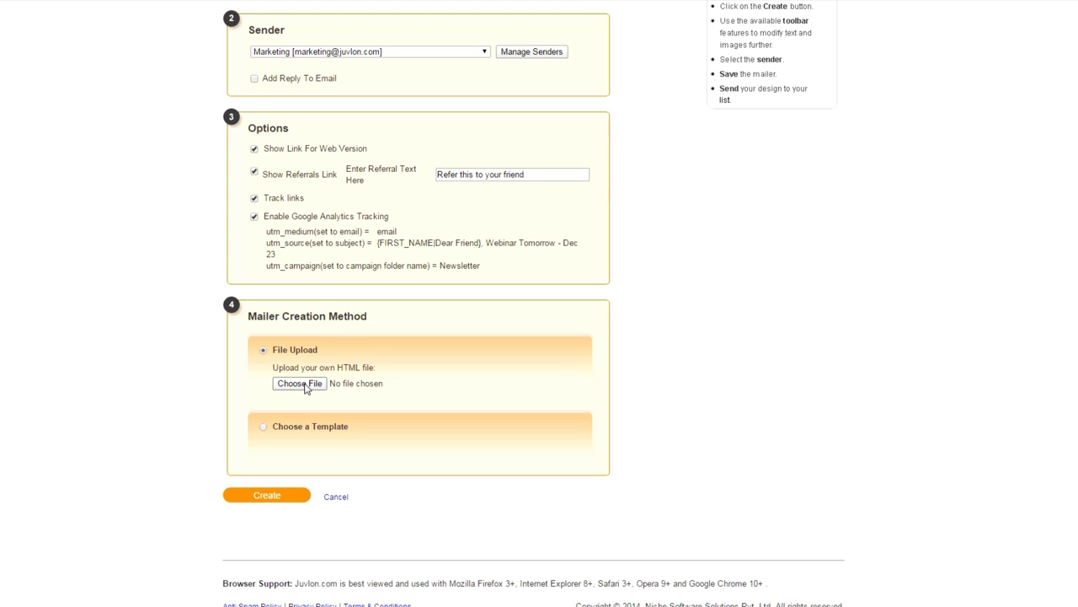
Choose the blank template from the BlankTemplate category as the mailer design
left_click(263, 427)
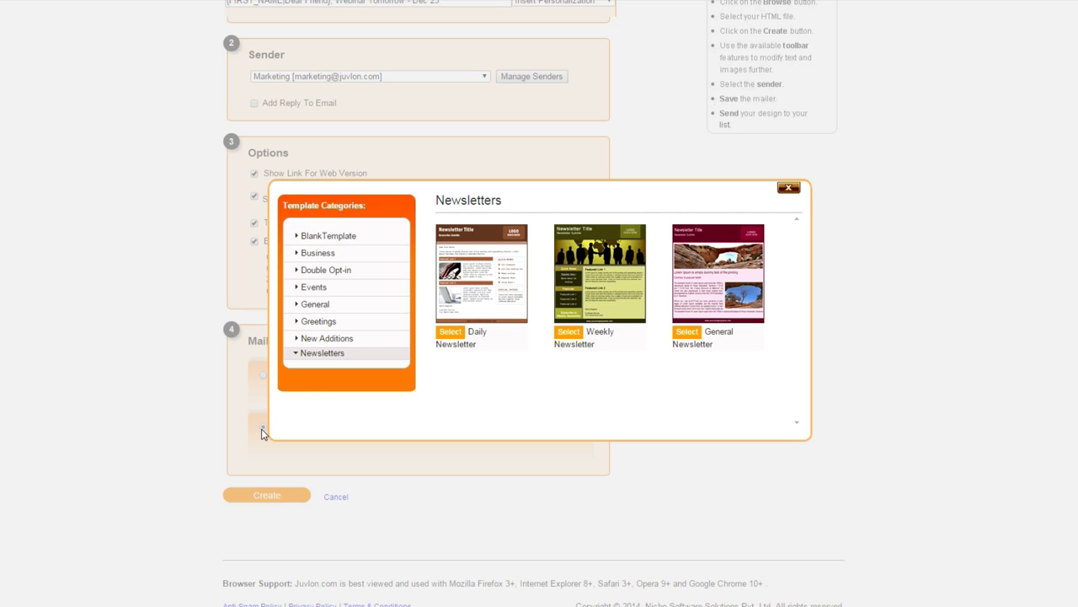
left_click(333, 237)
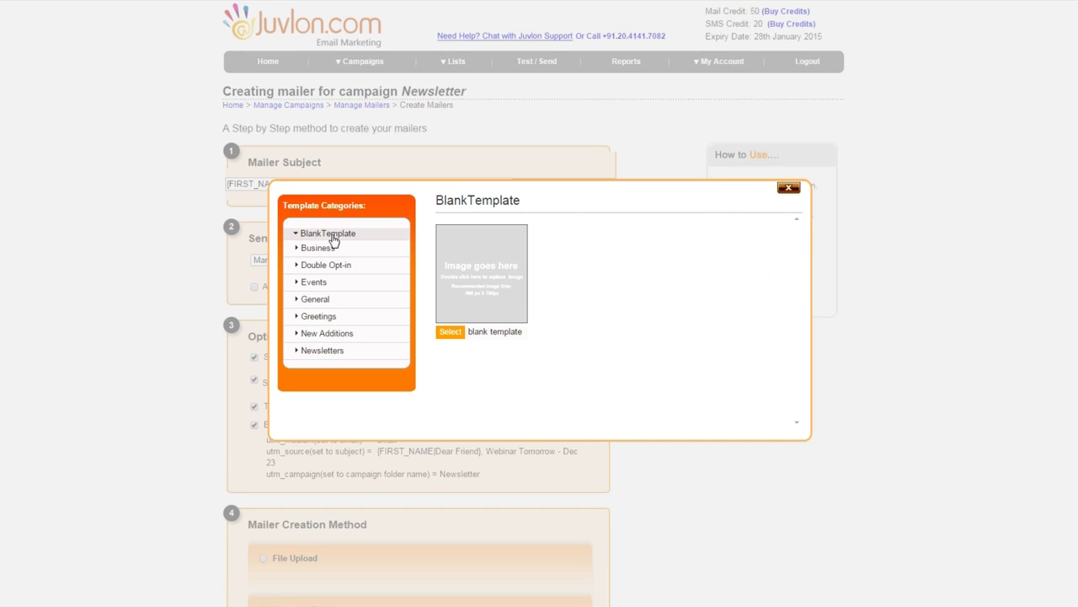
left_click(451, 334)
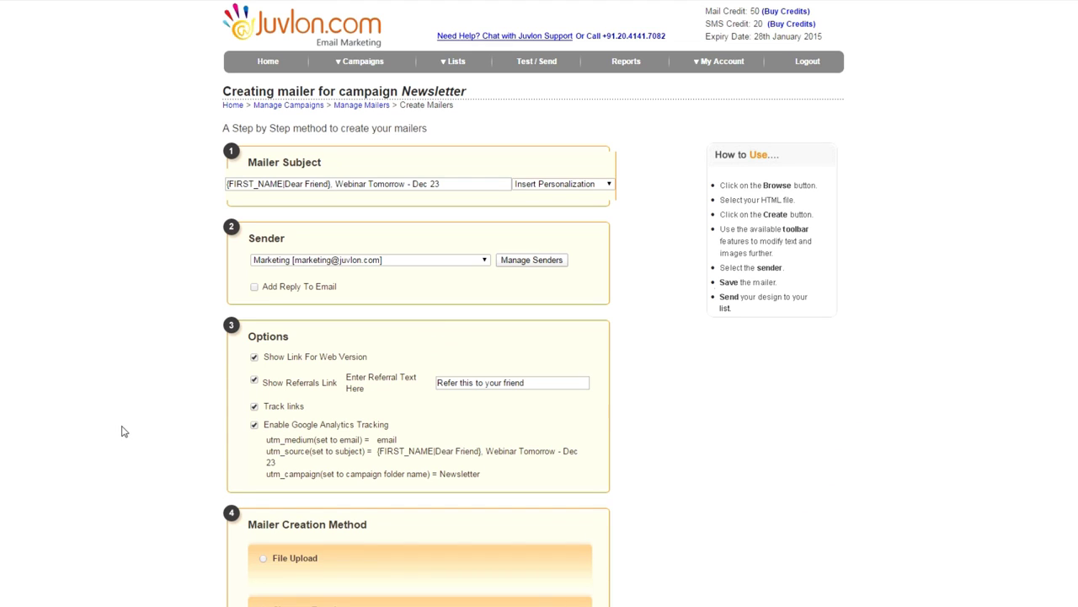
Switch the mailer's creation method back to File Upload
scroll(140, 423, "down", 1)
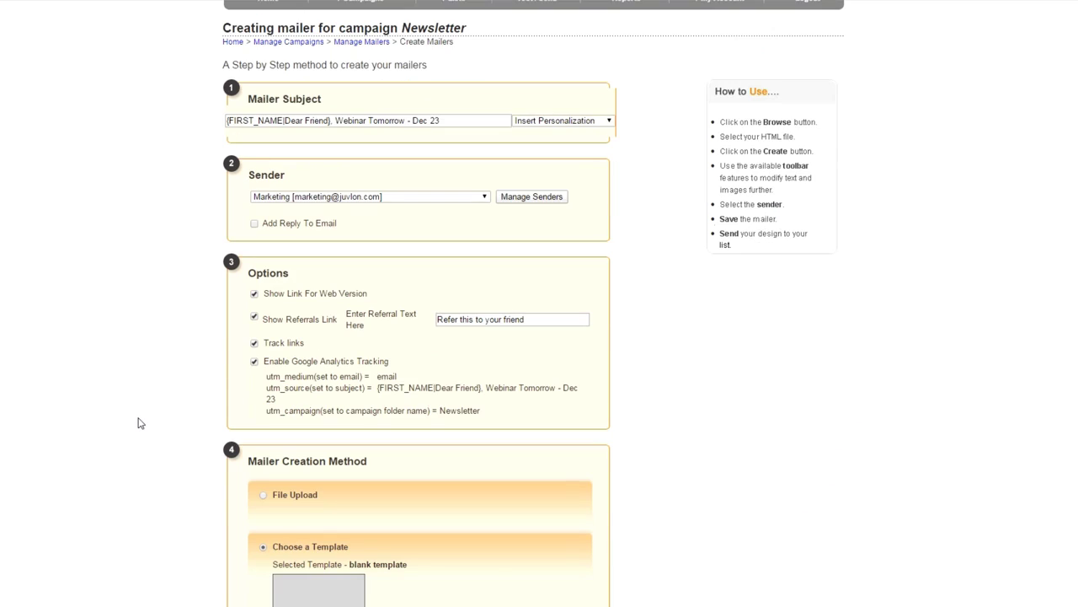
scroll(140, 423, "down", 3)
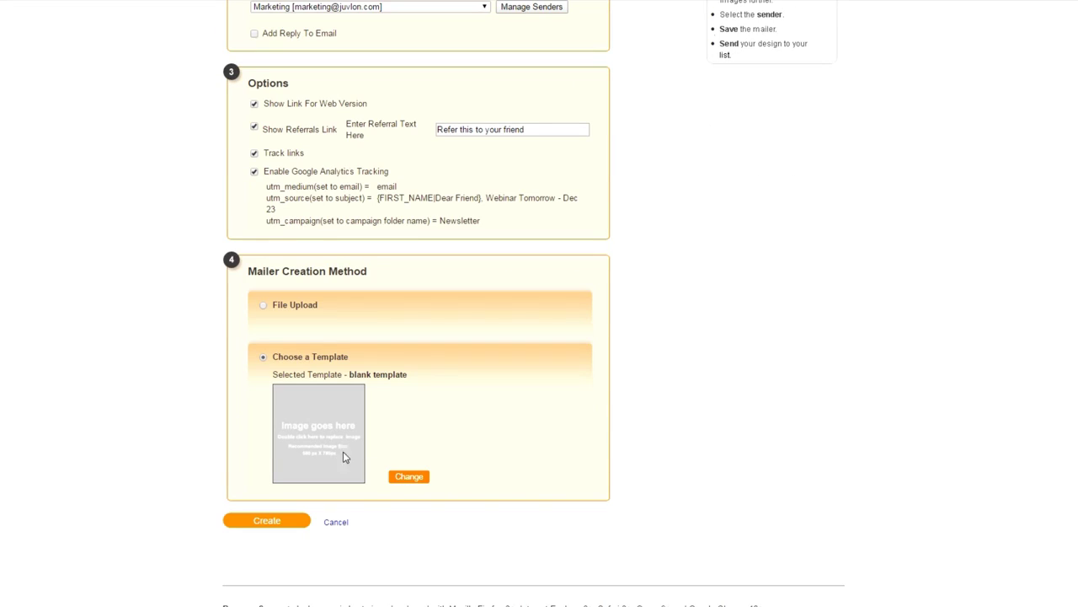
left_click(264, 308)
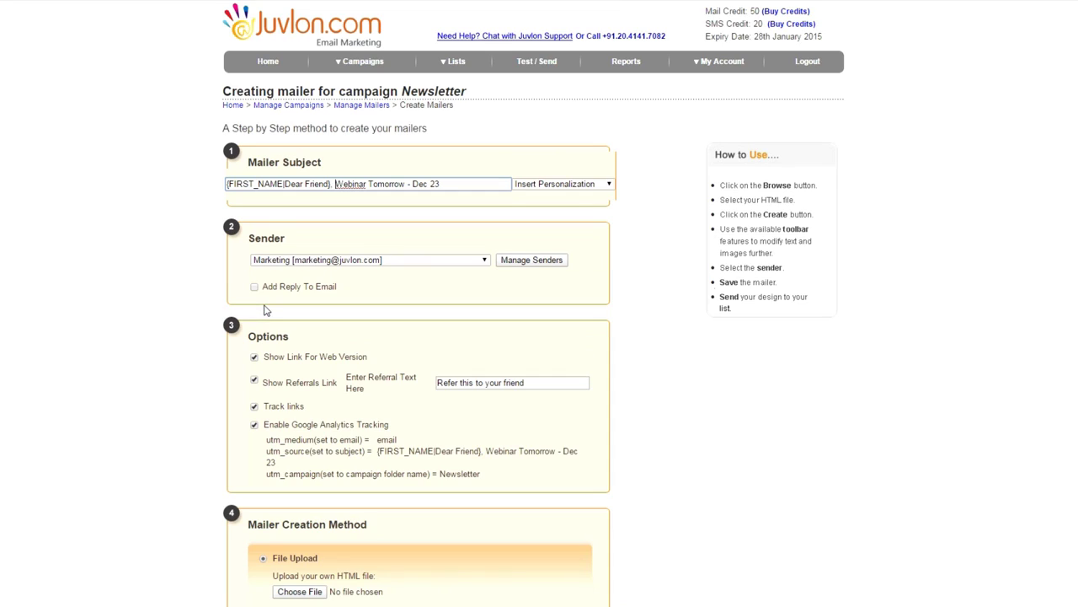
Upload revised_newsletter_dec_14 from the juvlon-how-to folder and create the mailer
scroll(118, 358, "down", 3)
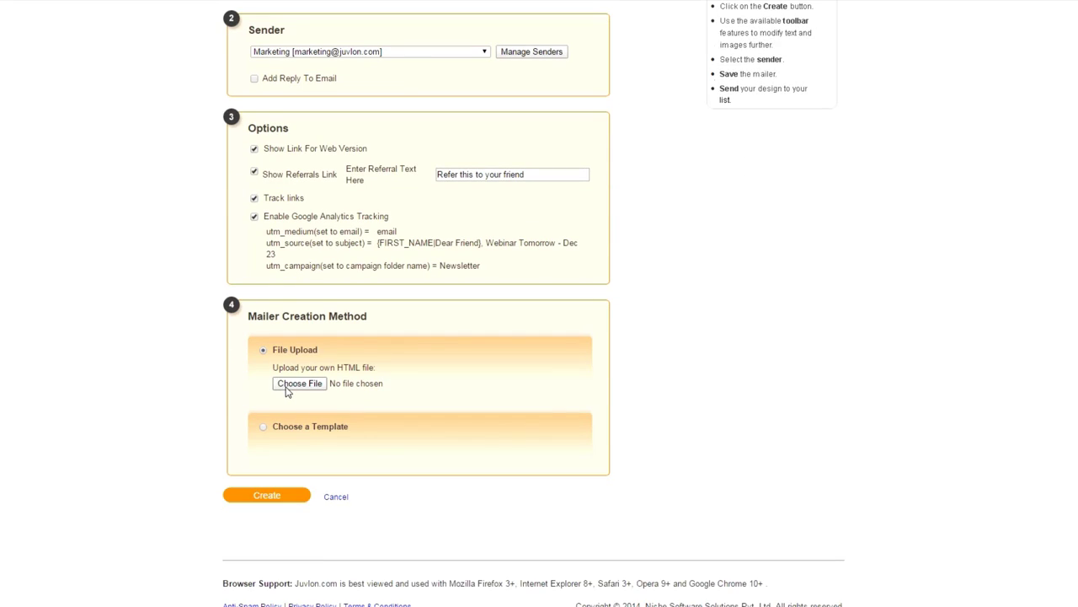
left_click(286, 392)
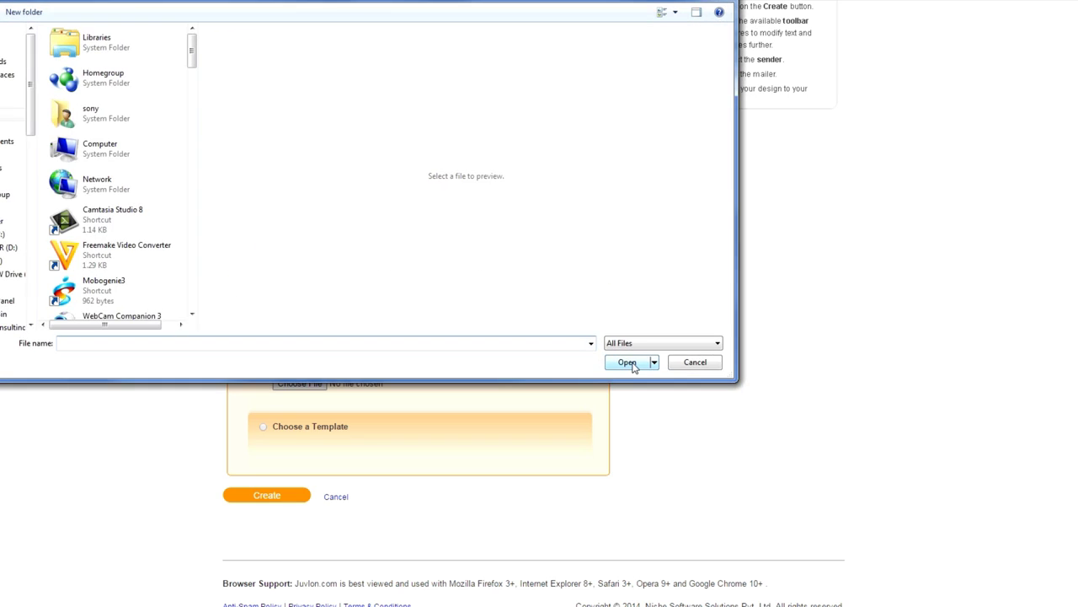
left_click_drag(192, 52, 193, 124)
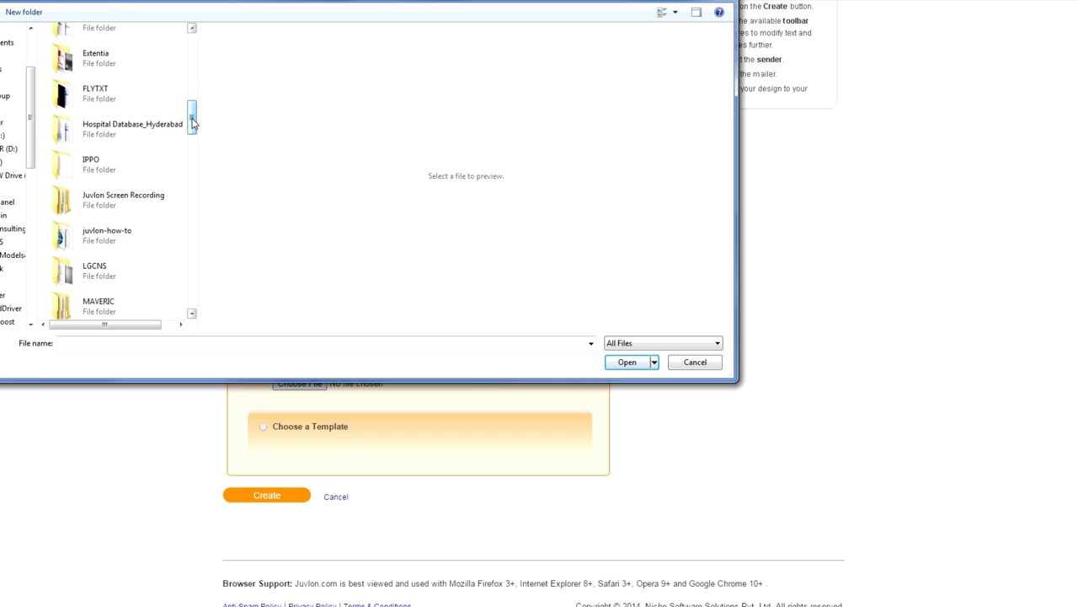
left_click(132, 242)
double_click(133, 241)
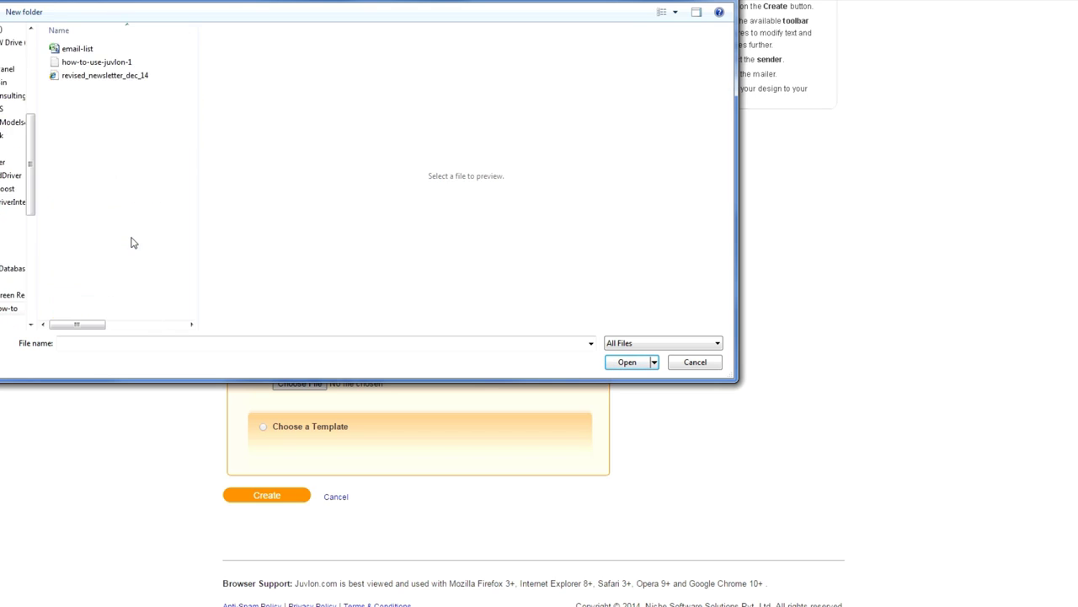
left_click(95, 79)
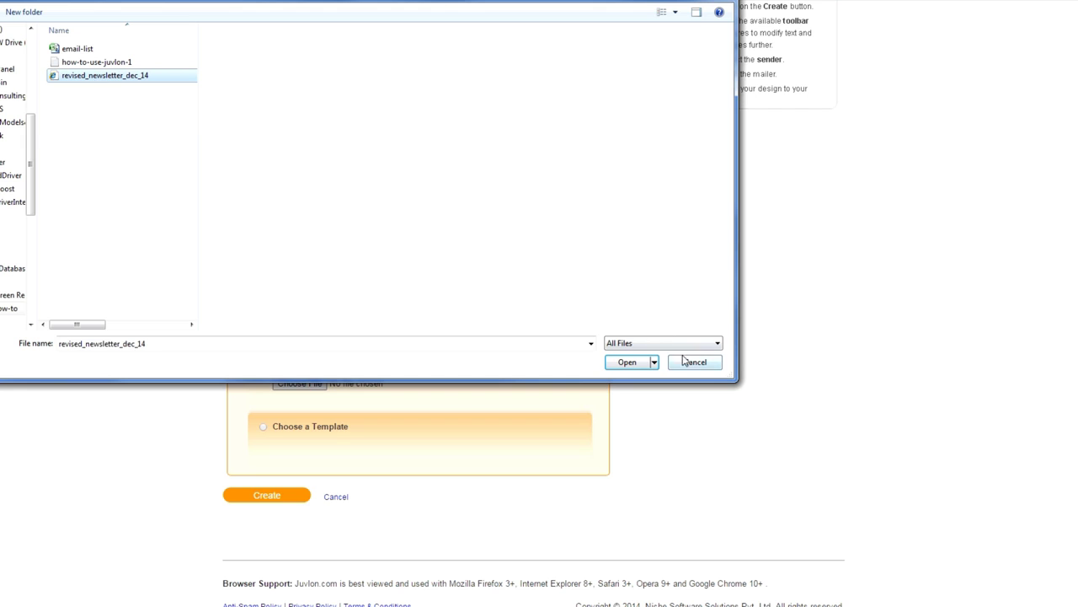
left_click(625, 362)
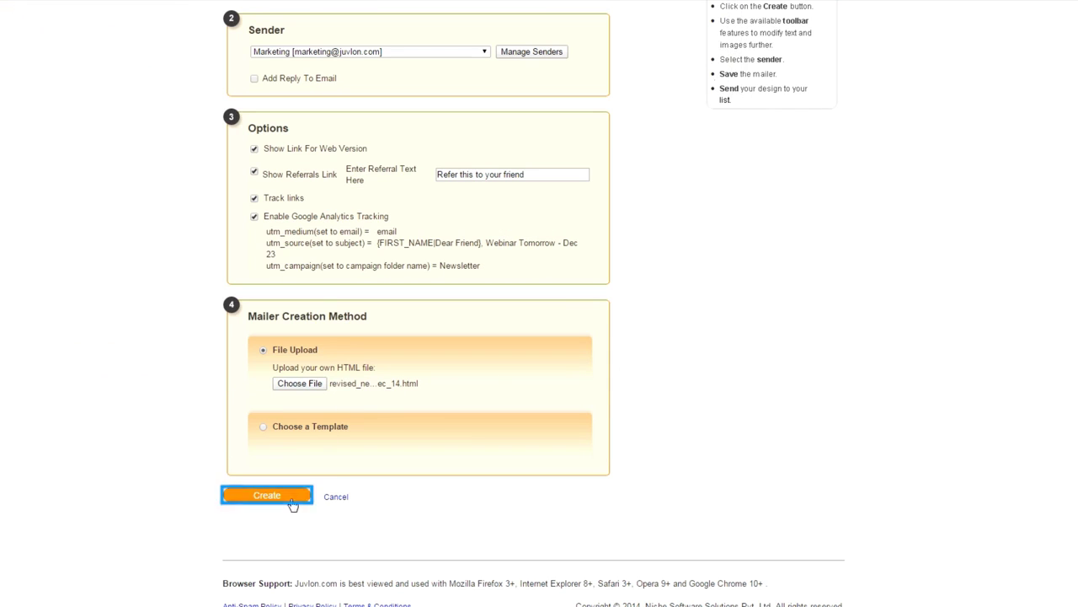
left_click(284, 502)
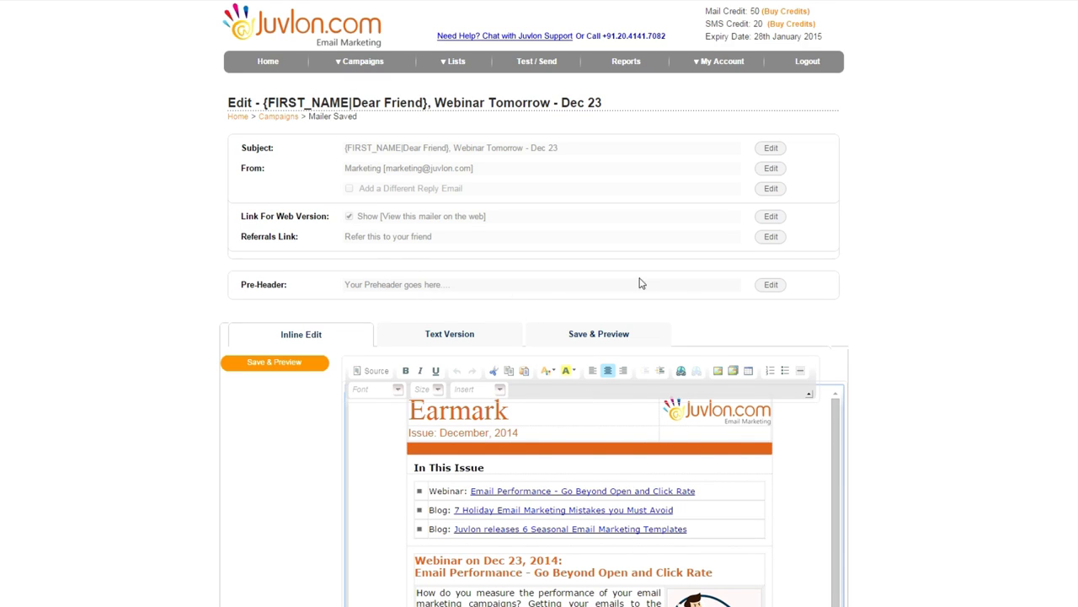
Save the mailer pre-header as 'Register Now for Juvlon webinar'
left_click(771, 285)
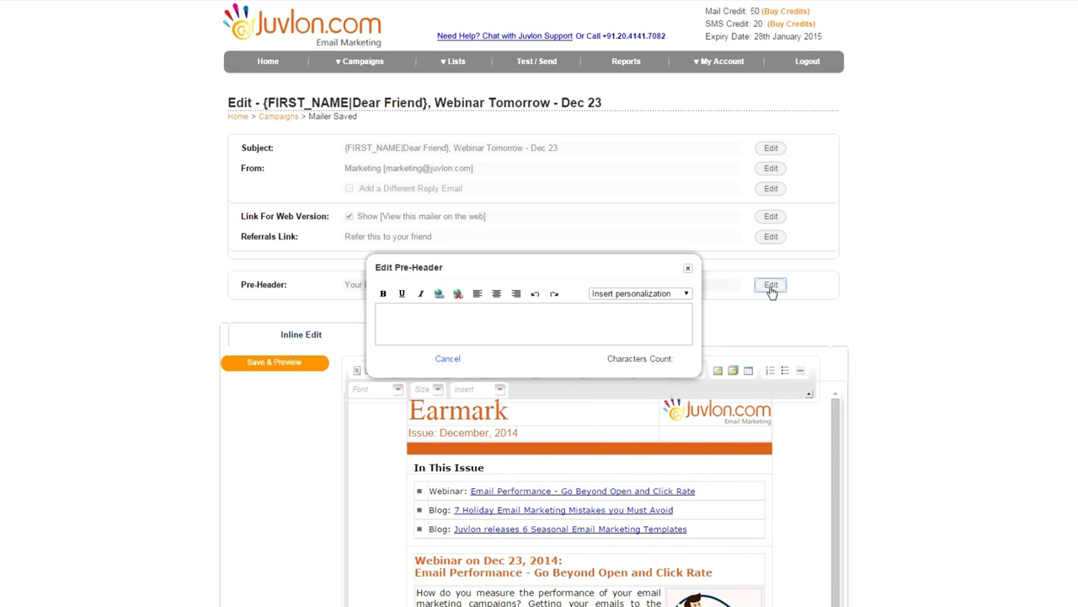
left_click(491, 312)
type("Register Now for J")
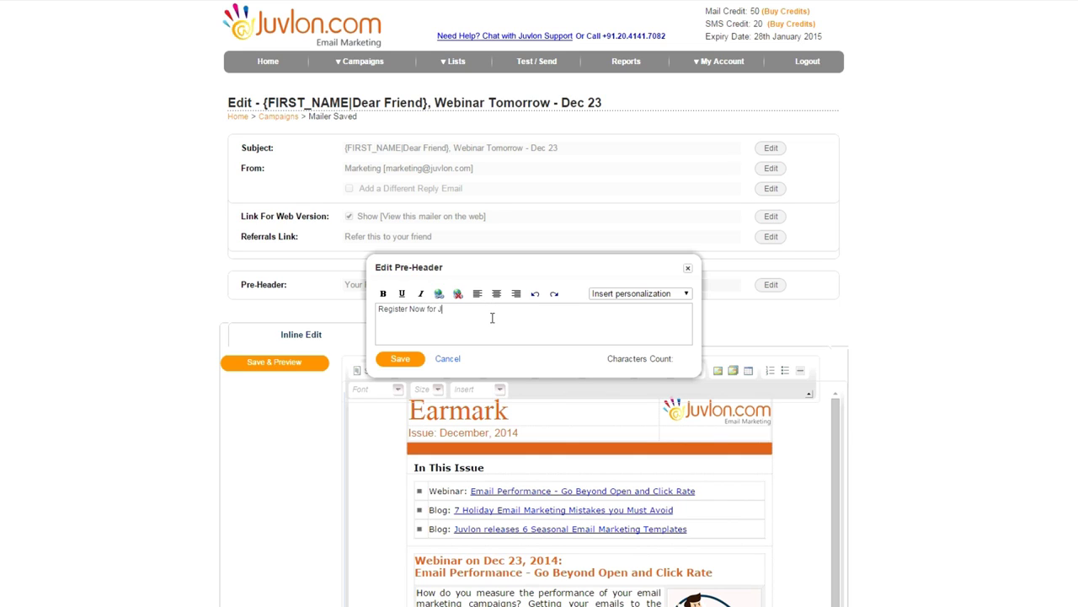
type("binar")
left_click(405, 360)
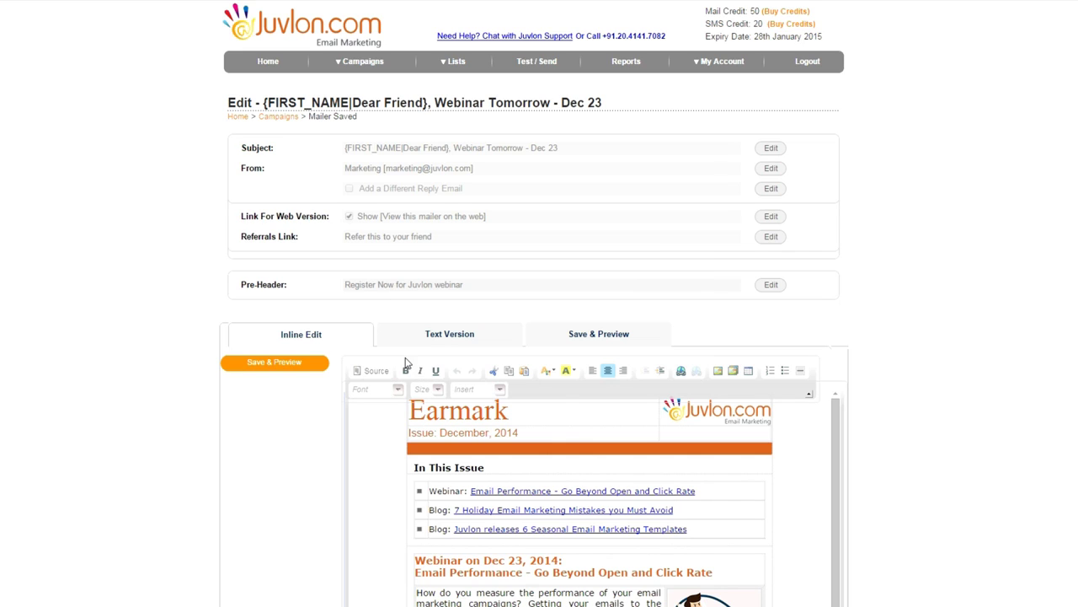
scroll(367, 416, "down", 2)
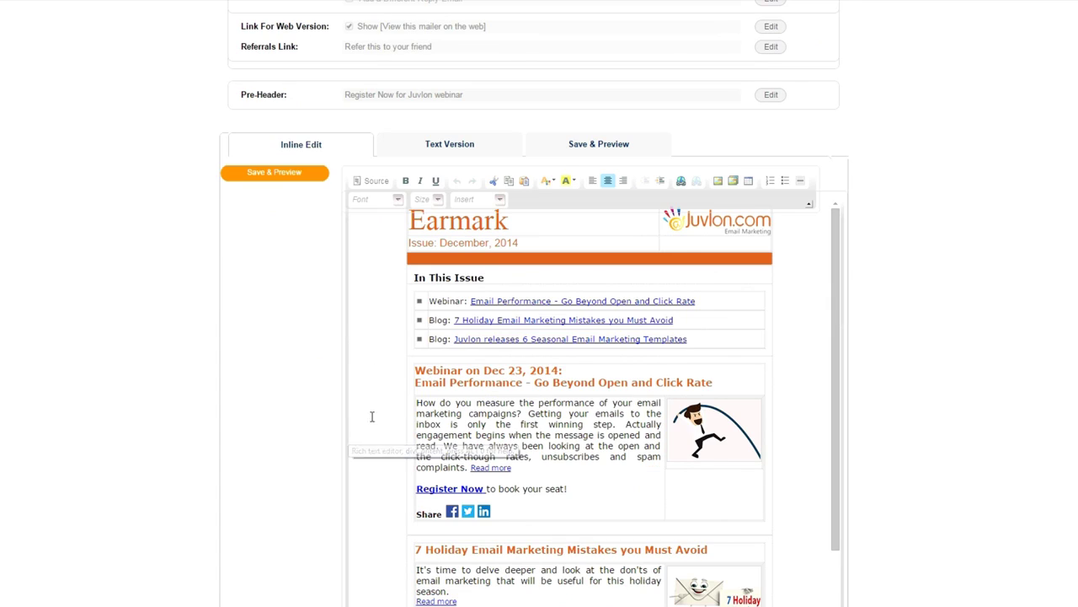
scroll(371, 417, "down", 2)
scroll(373, 414, "down", 3)
scroll(374, 414, "up", 5)
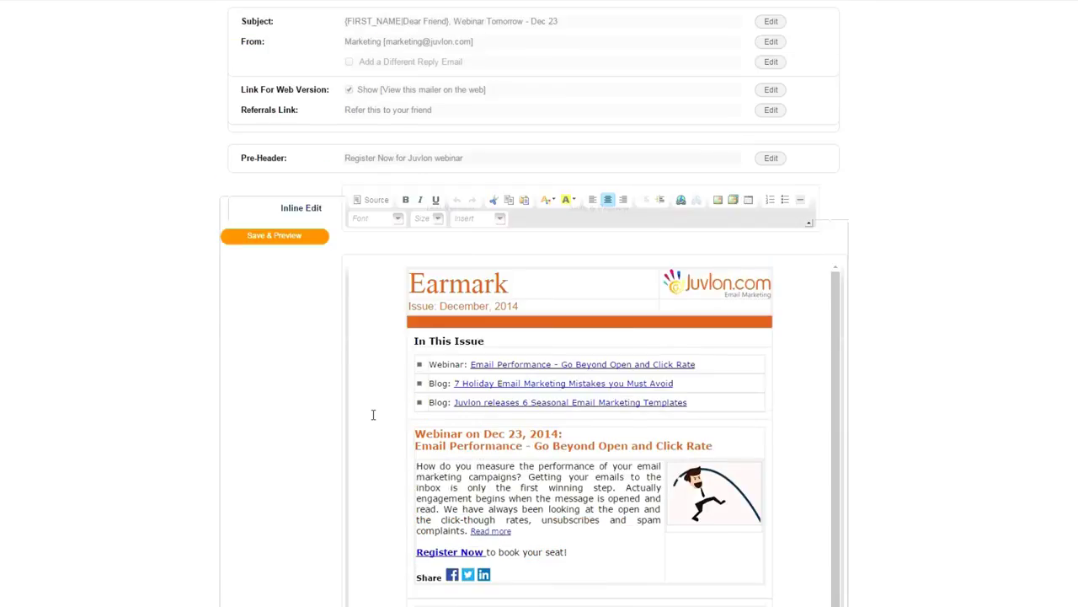